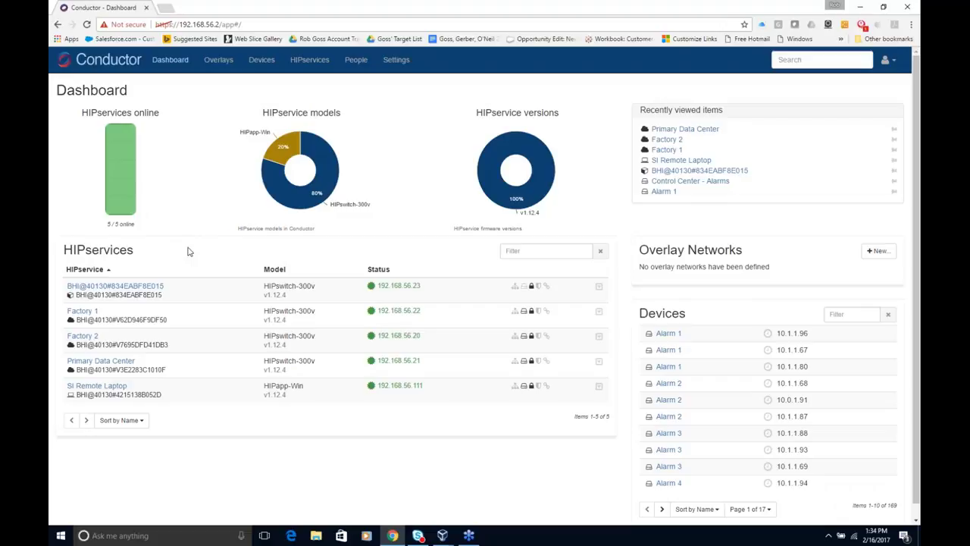
# Step: Examine Factory 1's HIPcloud details, including its UID, and its list of local devices
pyautogui.click(85, 311)
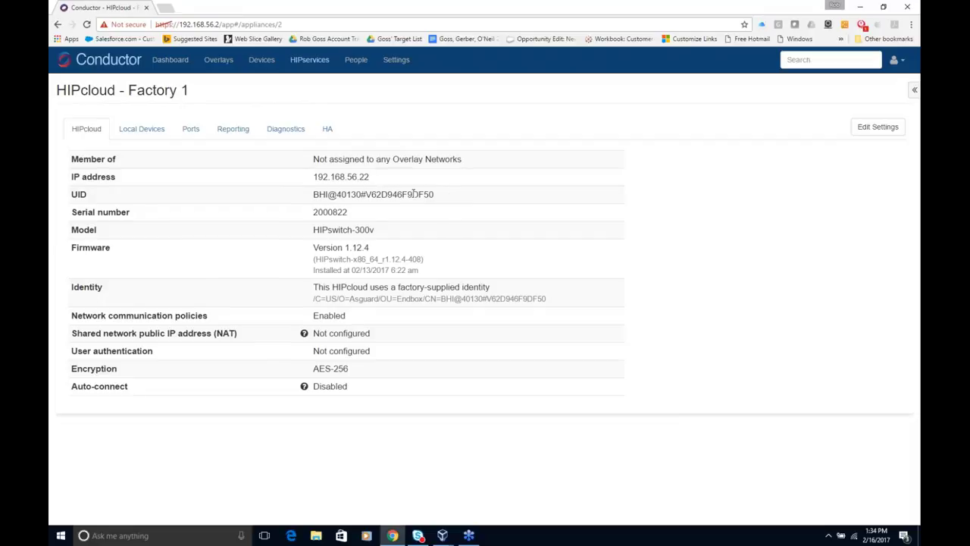
pyautogui.moveTo(449, 195); pyautogui.dragTo(307, 192)
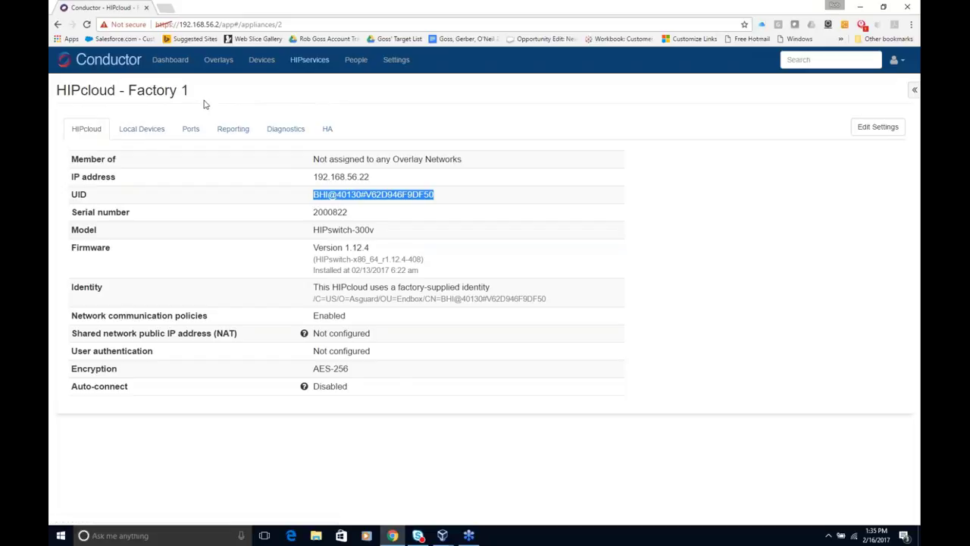
pyautogui.click(152, 130)
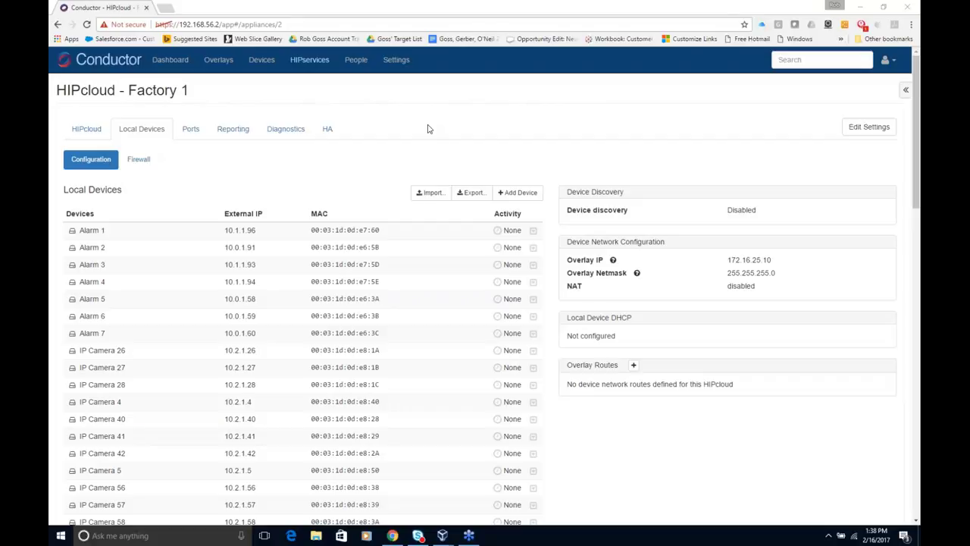
# Step: Try enabling NAT in Factory 1's device network configuration, and discard the settings change
pyautogui.click(870, 133)
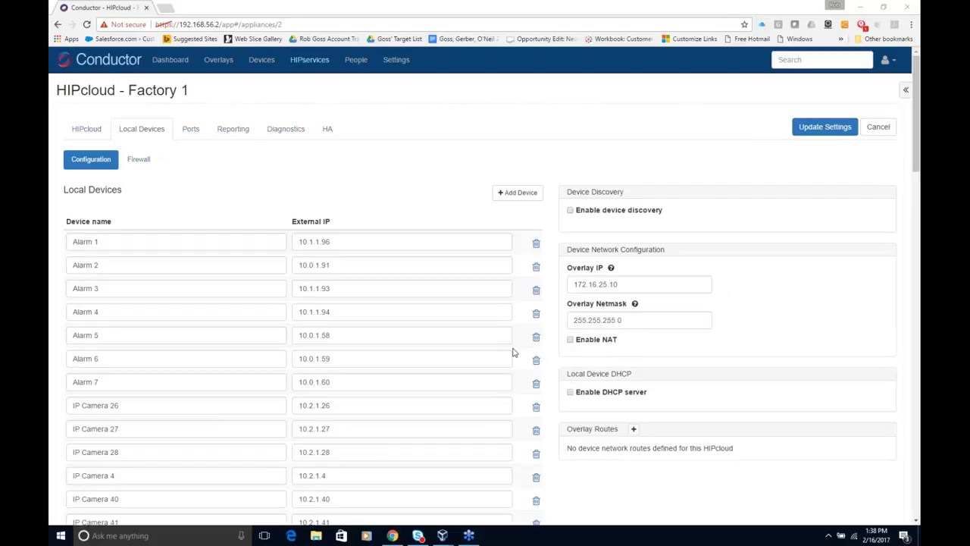
pyautogui.click(570, 340)
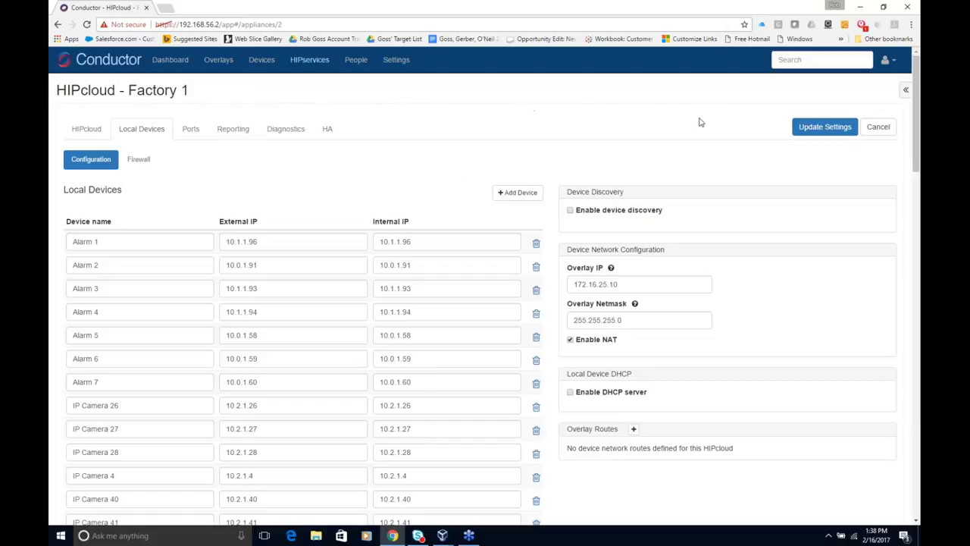
pyautogui.click(885, 132)
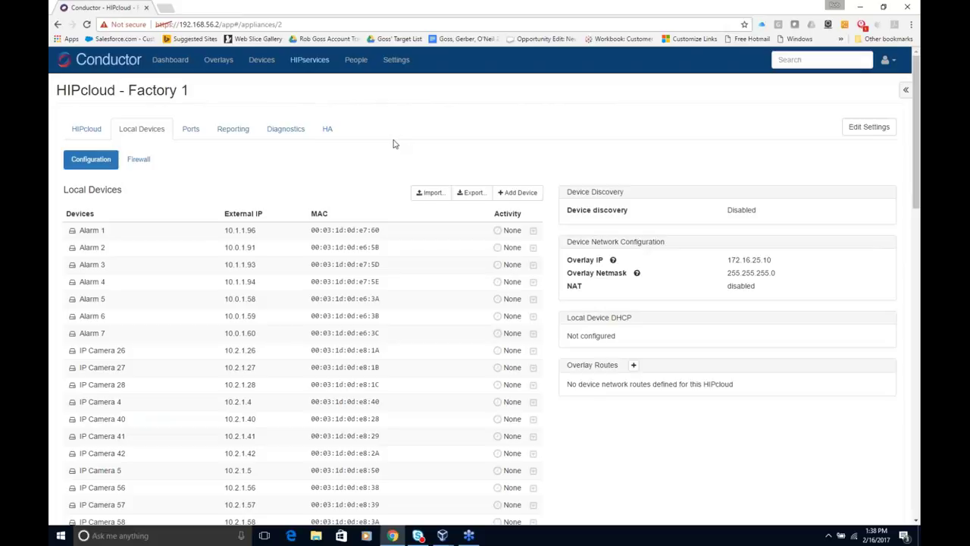
# Step: Review the full list of devices across all HIPservices with their IP and MAC addresses
pyautogui.click(185, 65)
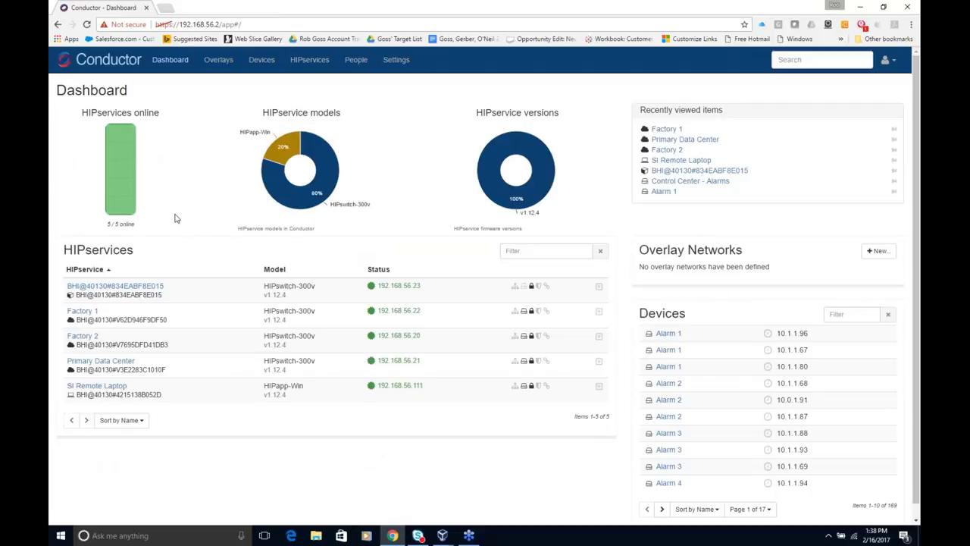
pyautogui.click(262, 63)
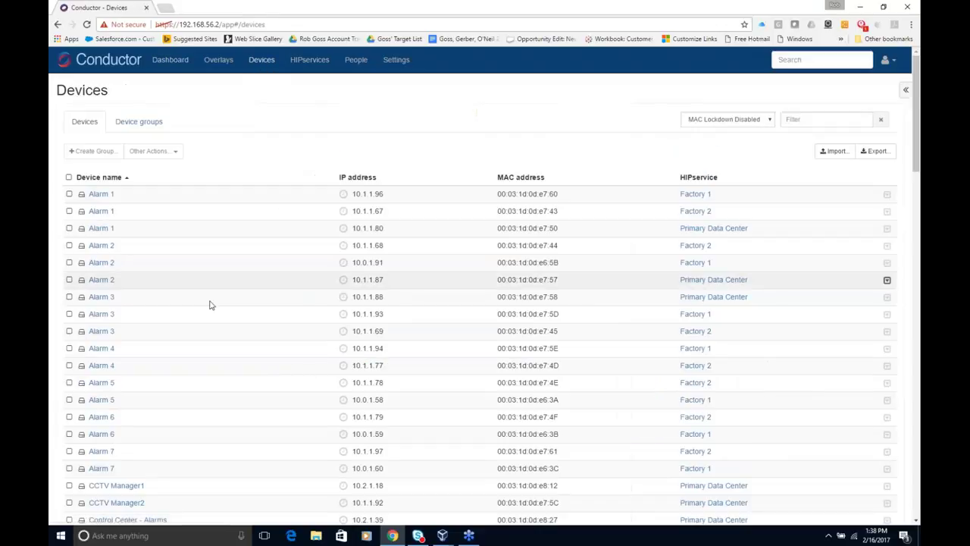
pyautogui.scroll(-3, 224, 357)
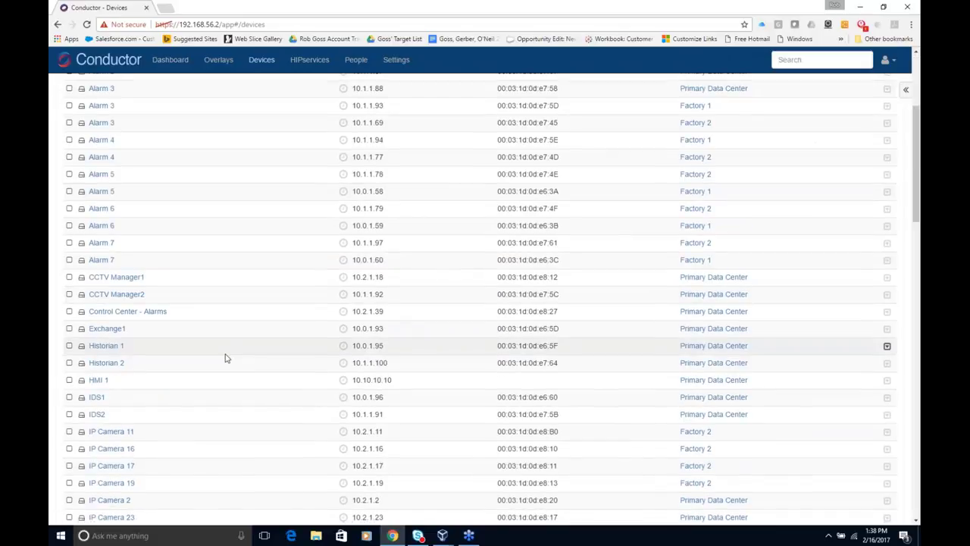
pyautogui.scroll(-3, 224, 358)
pyautogui.scroll(-4, 224, 358)
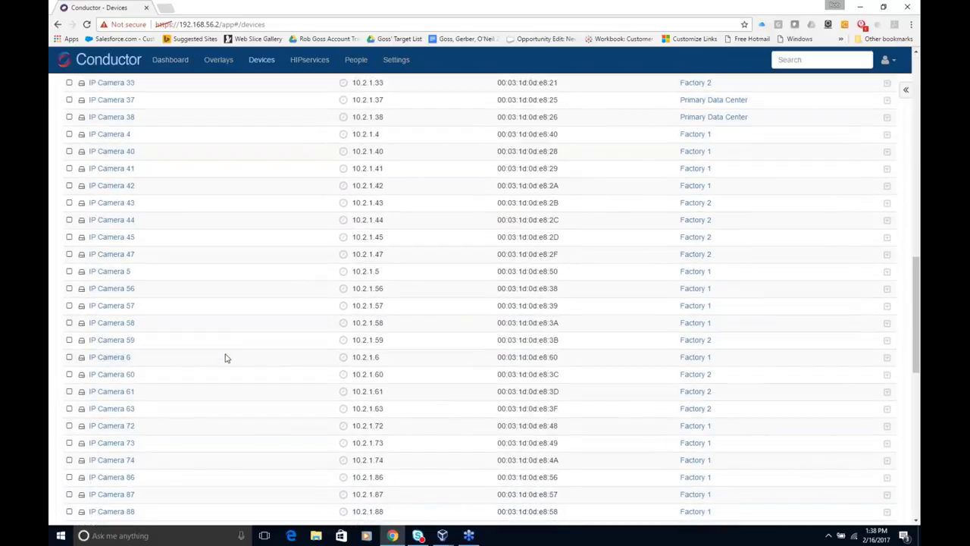
pyautogui.scroll(10, 225, 358)
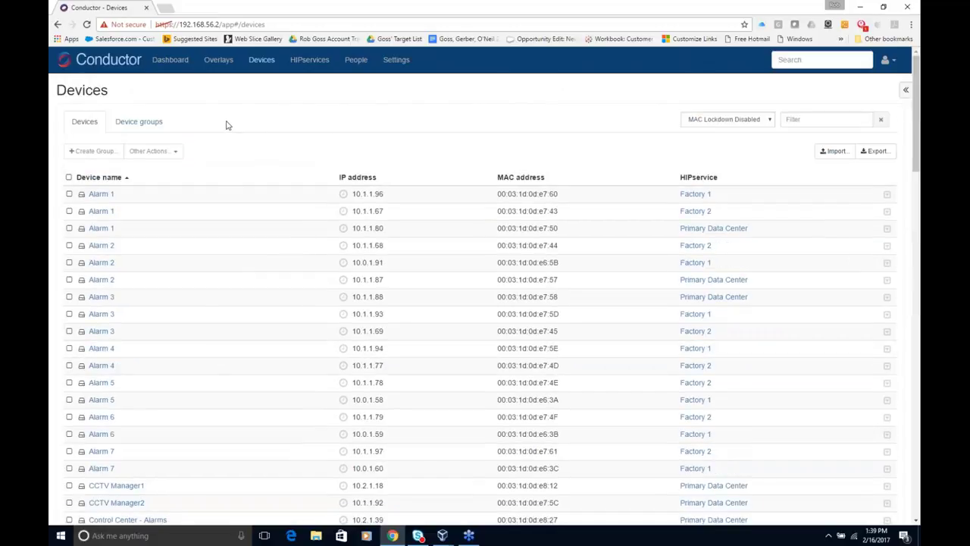
# Step: Create an overlay network named "SI Access" with the Local Administrator as its manager
pyautogui.click(182, 65)
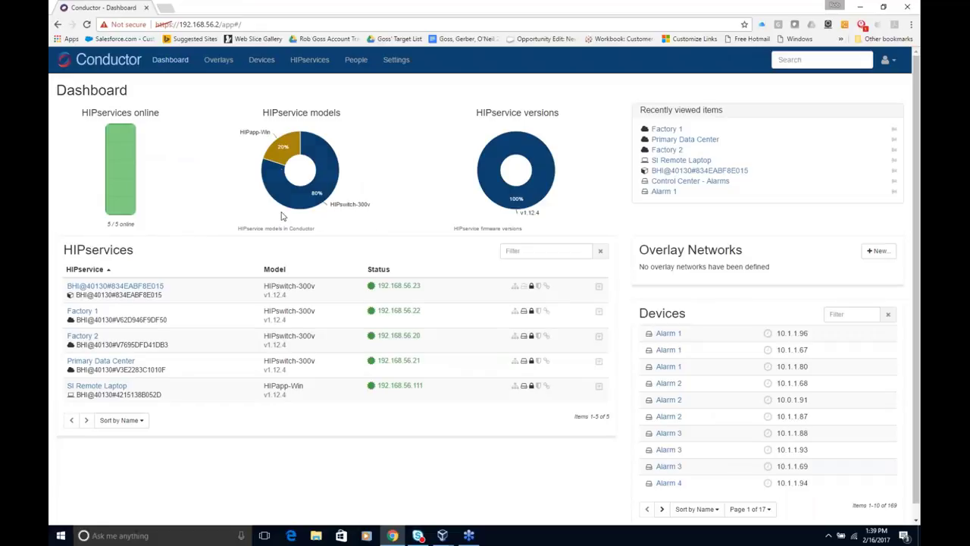
pyautogui.click(216, 64)
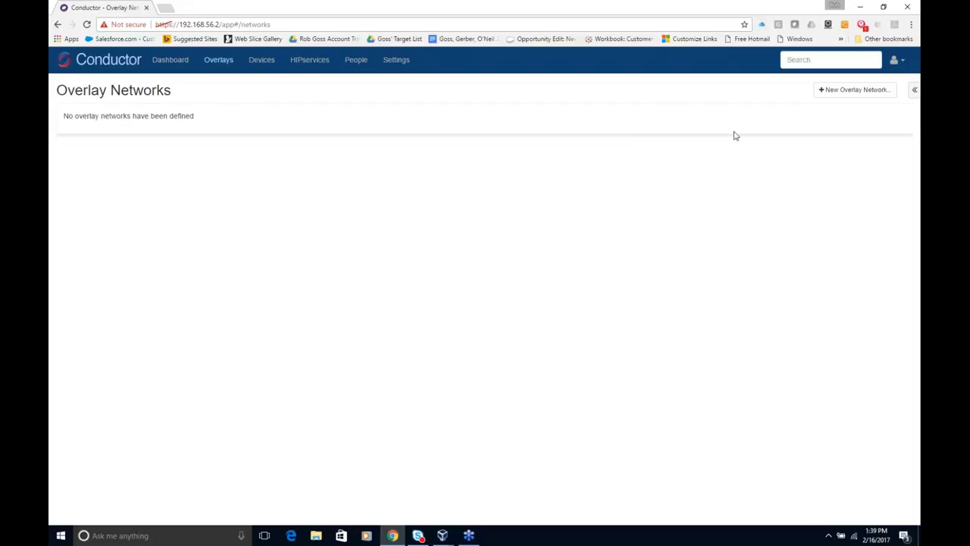
pyautogui.click(843, 97)
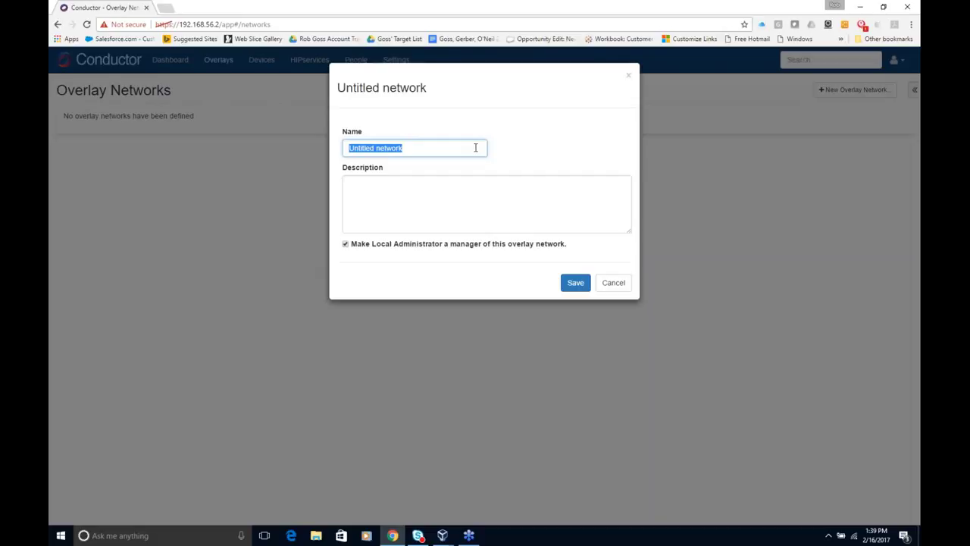
pyautogui.write('Sl')
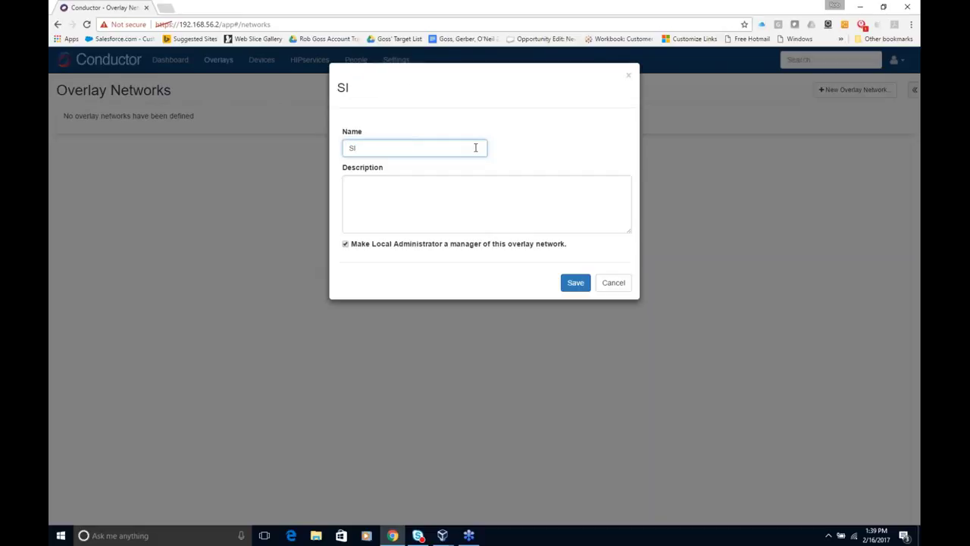
pyautogui.write(' A')
pyautogui.write('cess')
pyautogui.press('BackSpace')
pyautogui.press('BackSpace')
pyautogui.press('BackSpace')
pyautogui.write('cde')
pyautogui.press('BackSpace')
pyautogui.press('BackSpace')
pyautogui.write('ess')
pyautogui.click(576, 284)
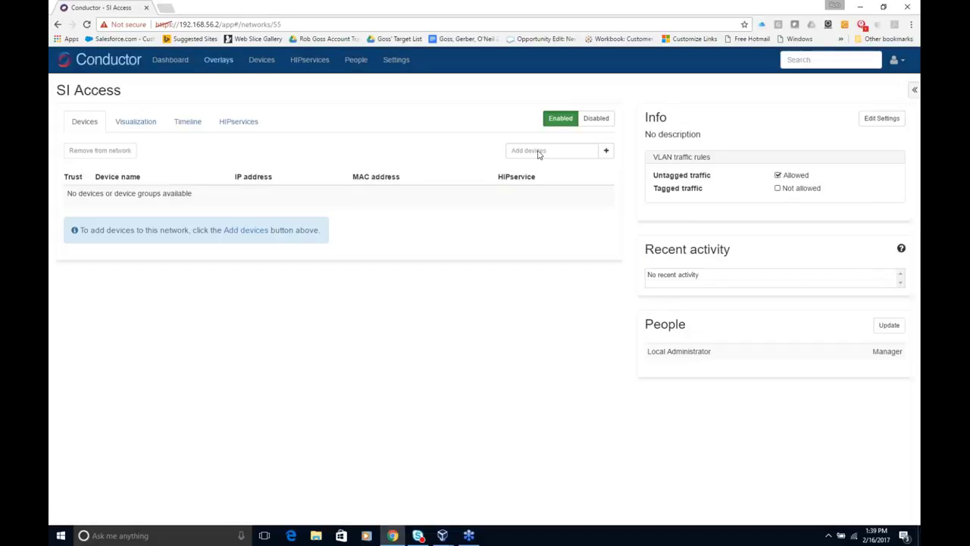
# Step: Add the SI Remote Laptop device to the SI Access overlay network
pyautogui.click(546, 151)
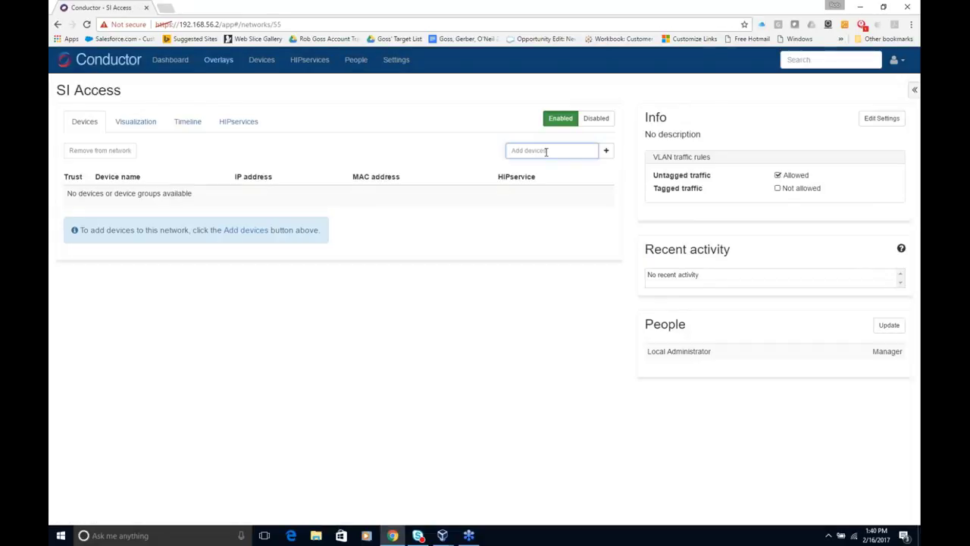
pyautogui.write('S')
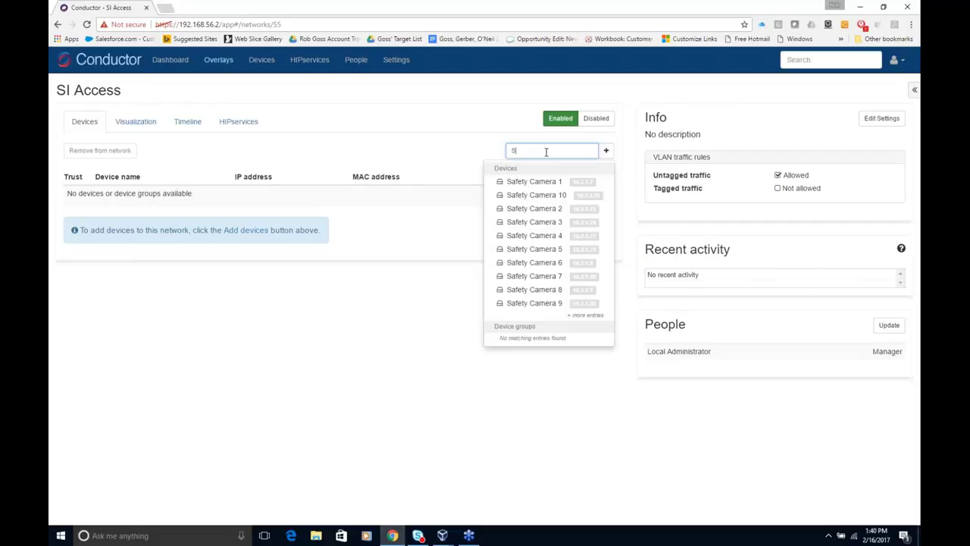
pyautogui.write('I')
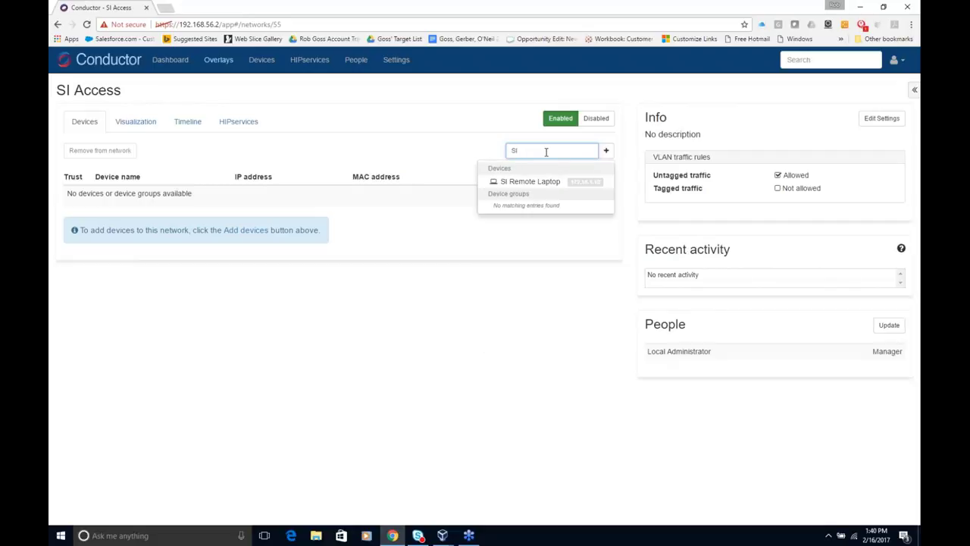
pyautogui.click(534, 182)
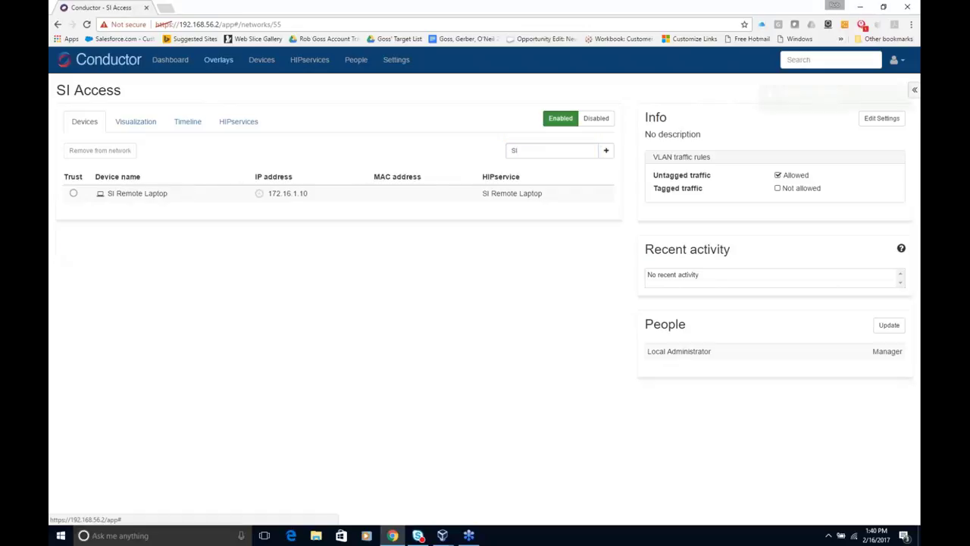
# Step: Add PLC 61 to the SI Access network and establish trust between it and SI Remote Laptop
pyautogui.click(548, 149)
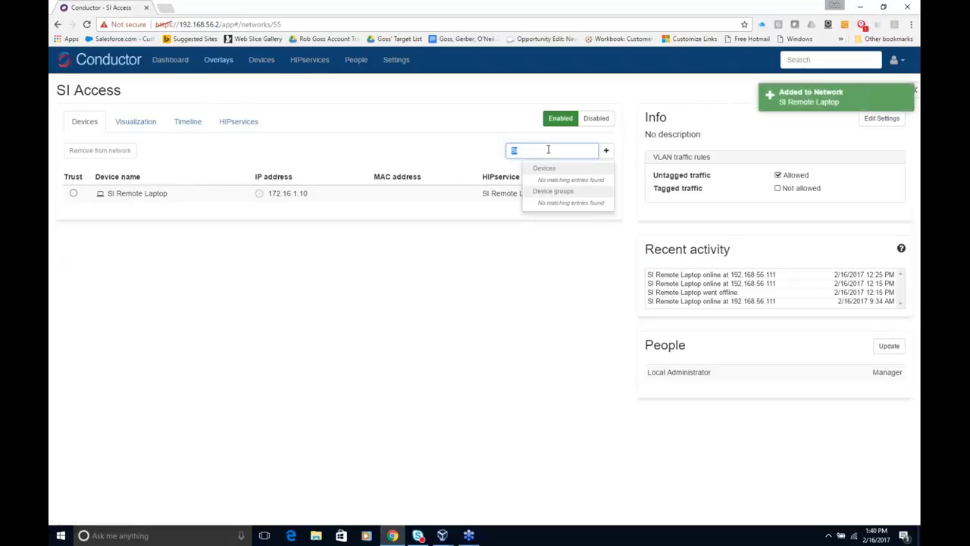
pyautogui.write('plc')
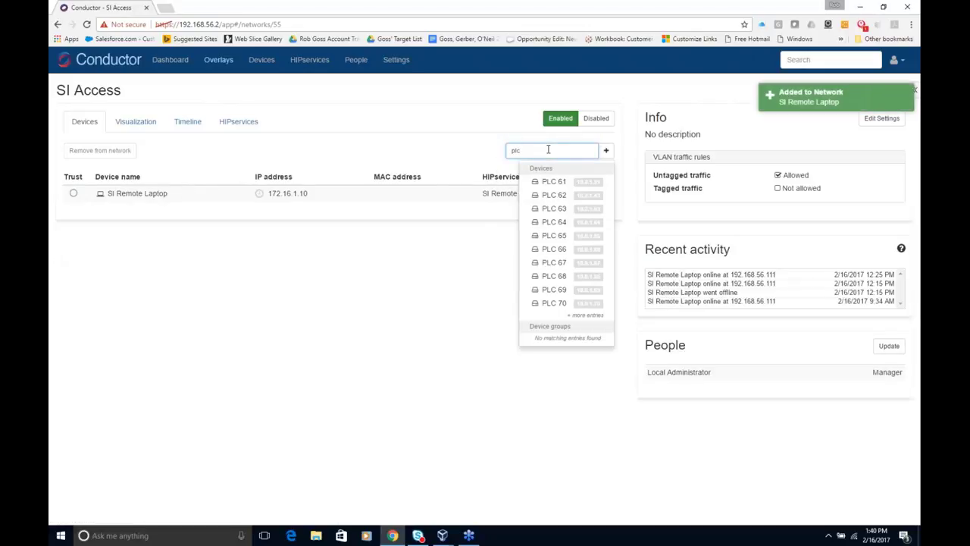
pyautogui.click(552, 182)
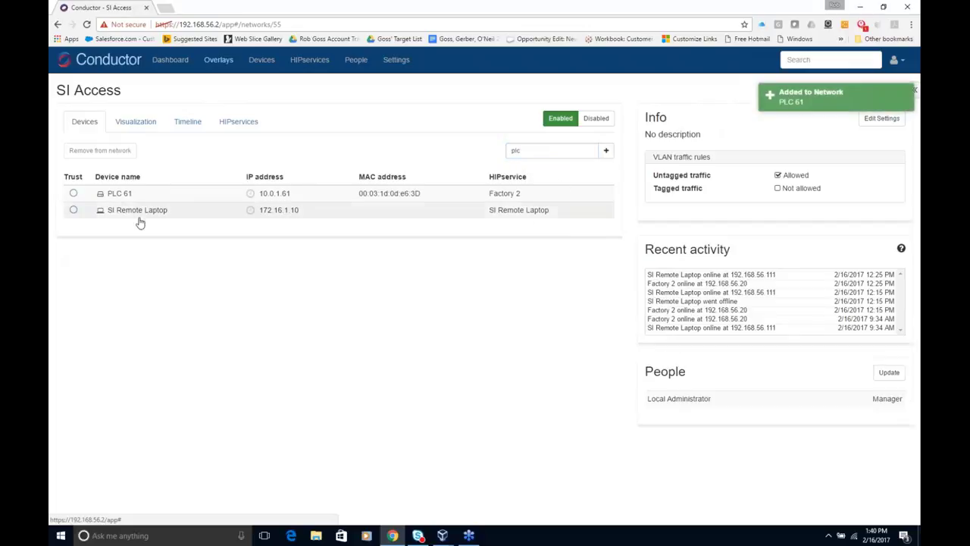
pyautogui.click(74, 195)
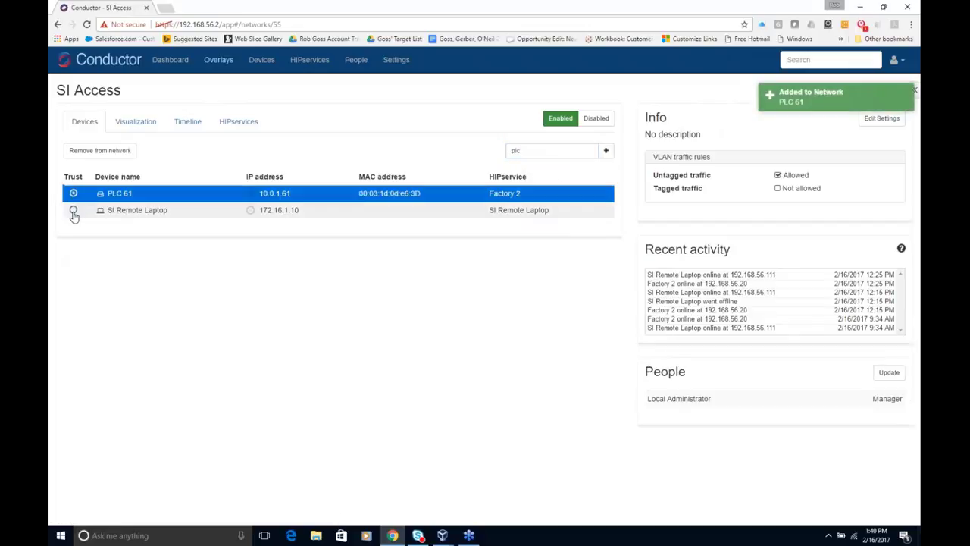
pyautogui.click(73, 211)
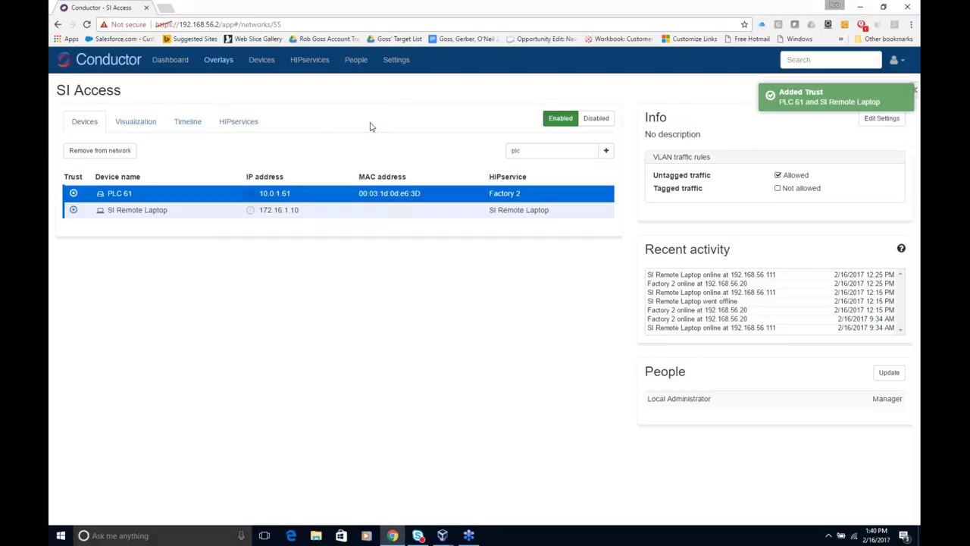
# Step: Inspect the SI Access network's visualization, its participating HIPservices and its device list
pyautogui.click(120, 123)
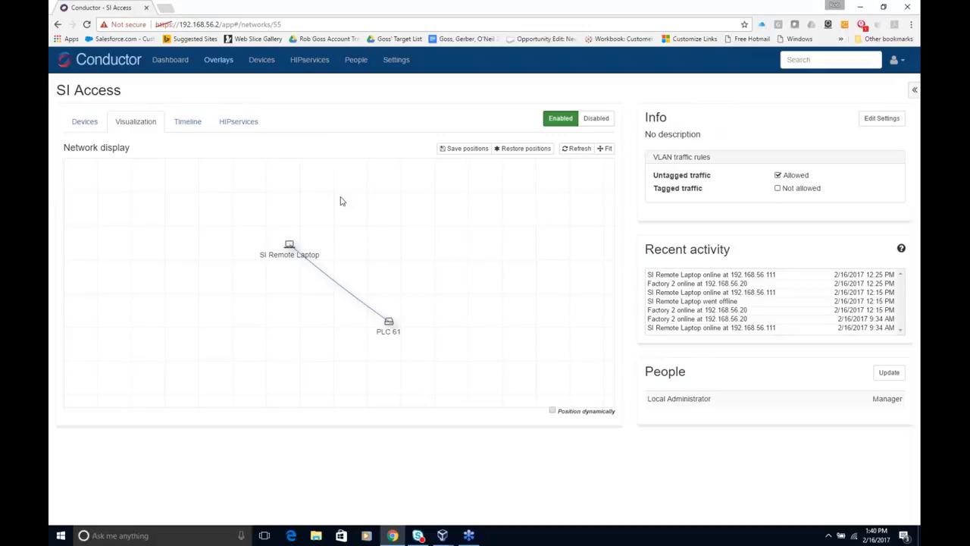
pyautogui.click(237, 126)
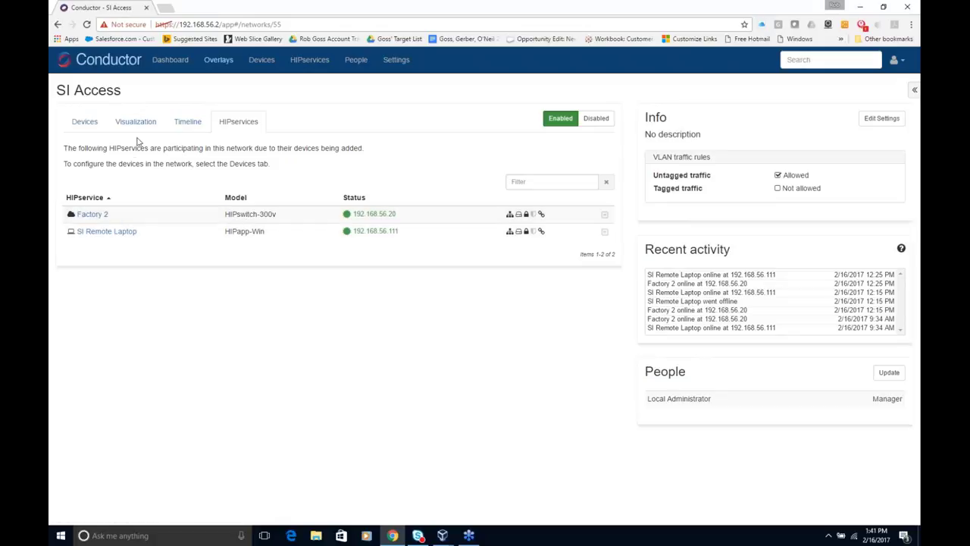
pyautogui.click(88, 125)
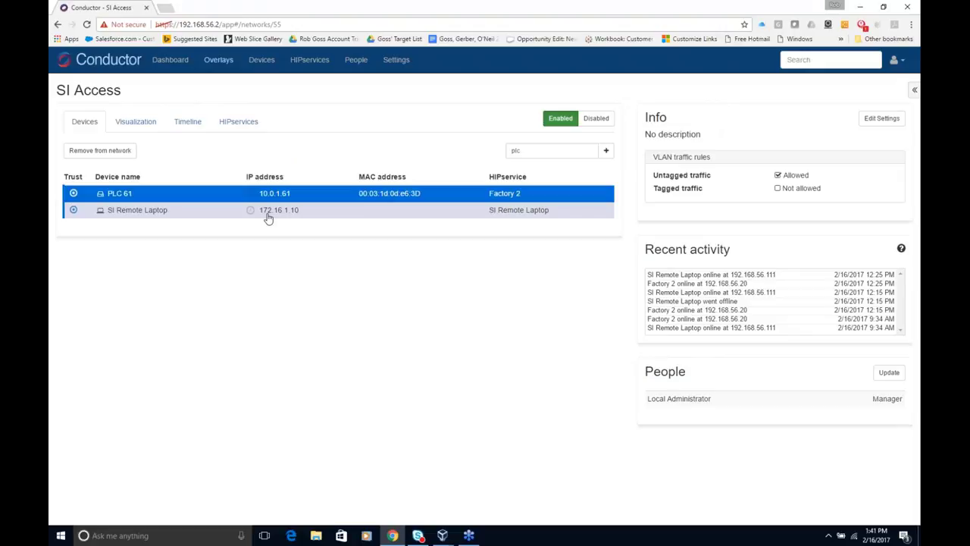
# Step: Reopen SI Access from the list of overlay networks and disable the network
pyautogui.click(218, 64)
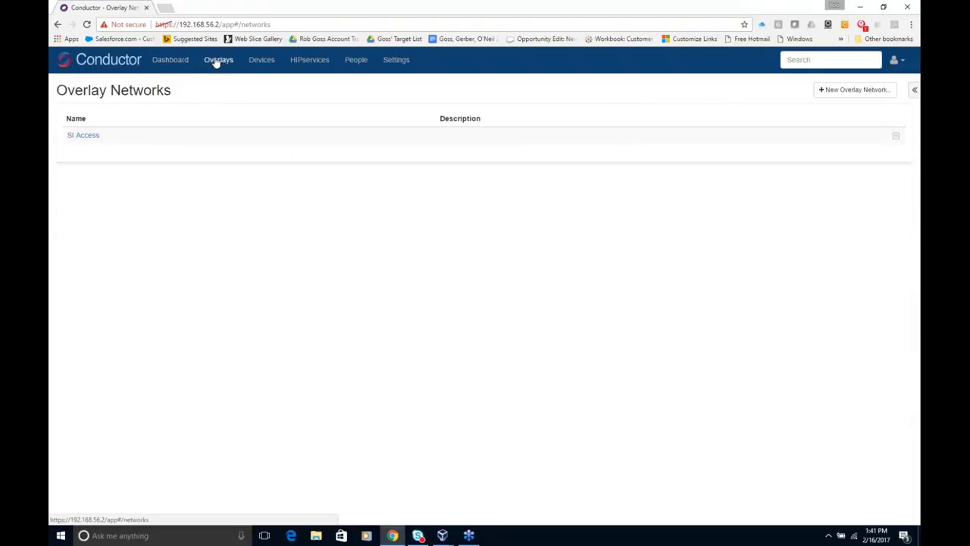
pyautogui.click(83, 136)
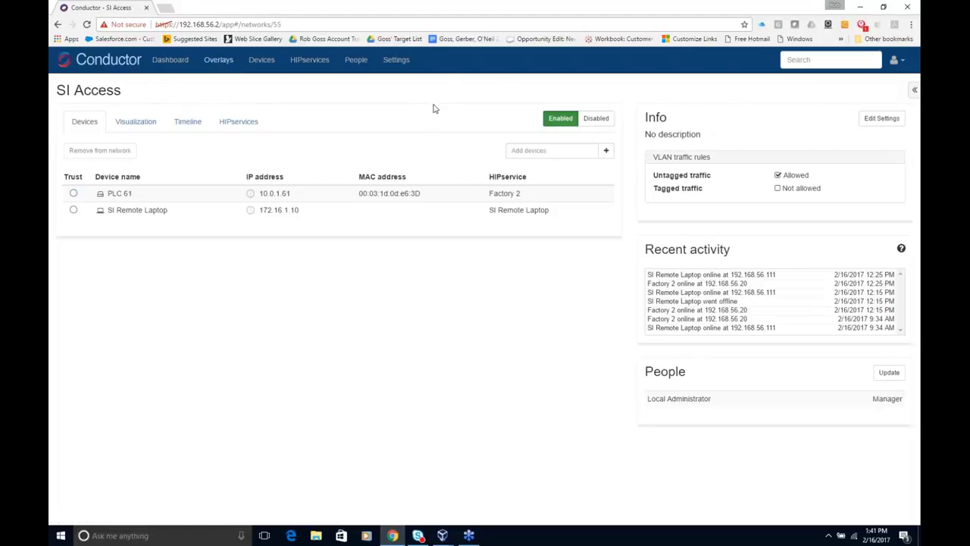
pyautogui.click(596, 119)
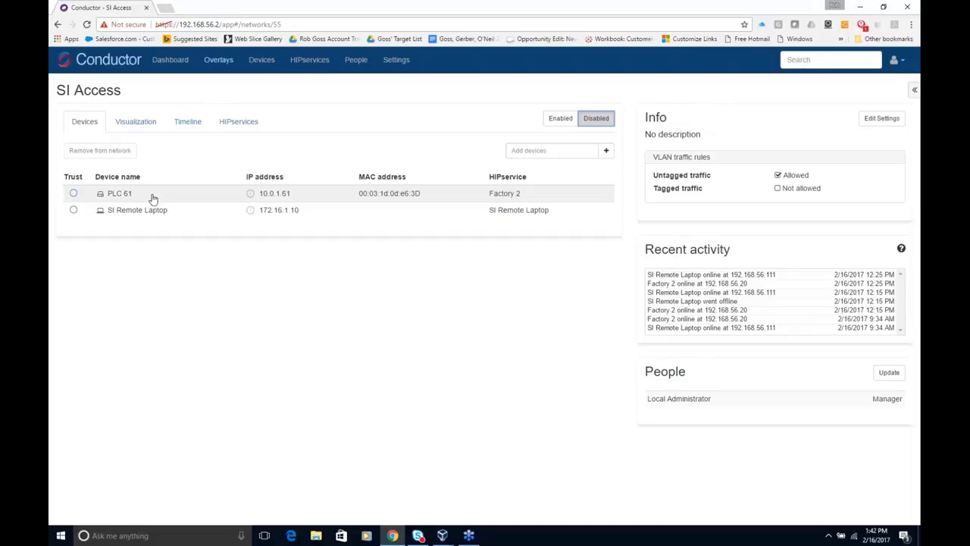
# Step: From the dashboard, preview replacing the Factory 1 HIPservice with Primary Data Center and cancel without replacing it
pyautogui.click(171, 61)
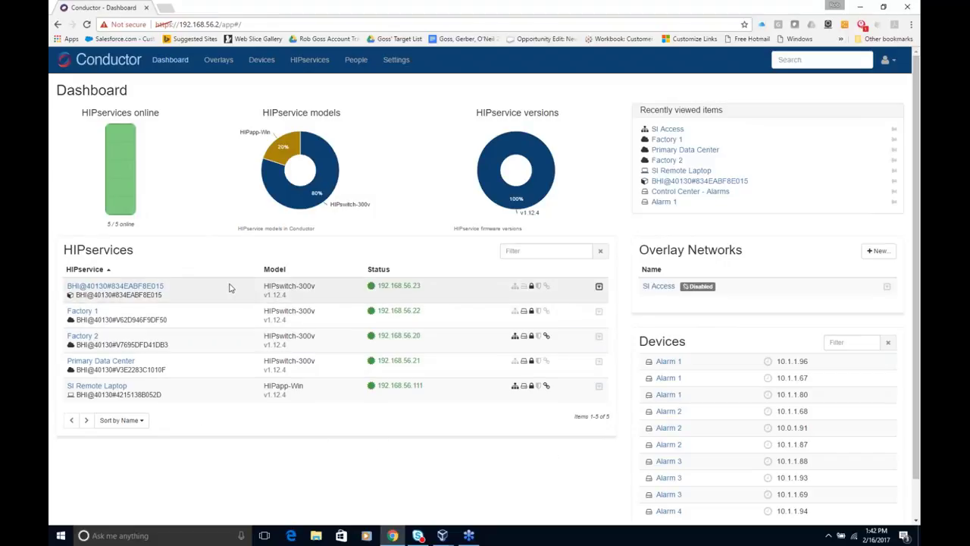
pyautogui.click(599, 312)
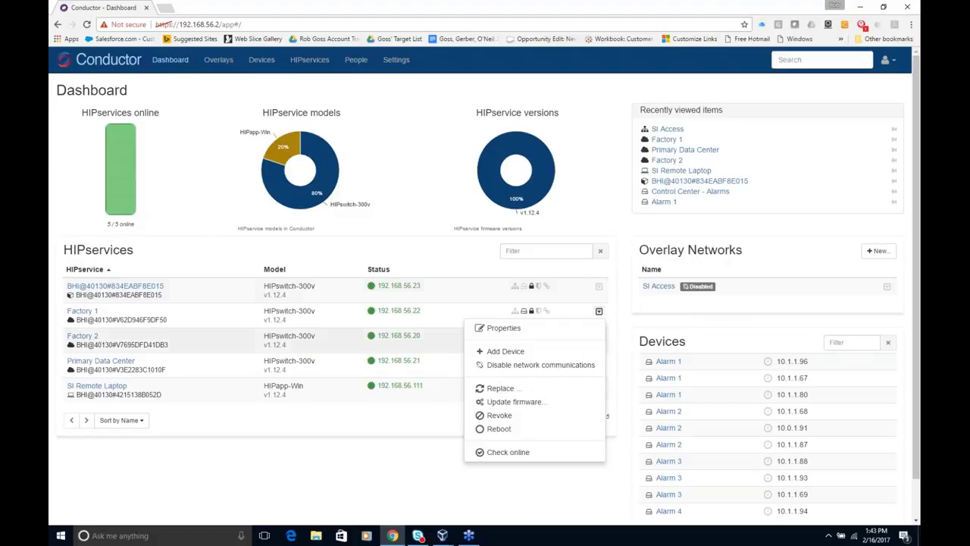
pyautogui.click(501, 389)
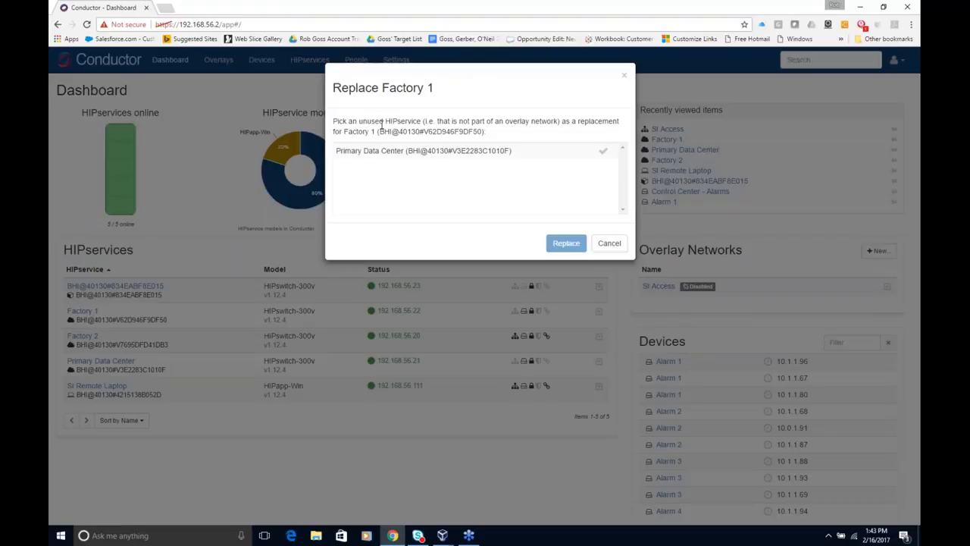
pyautogui.click(604, 153)
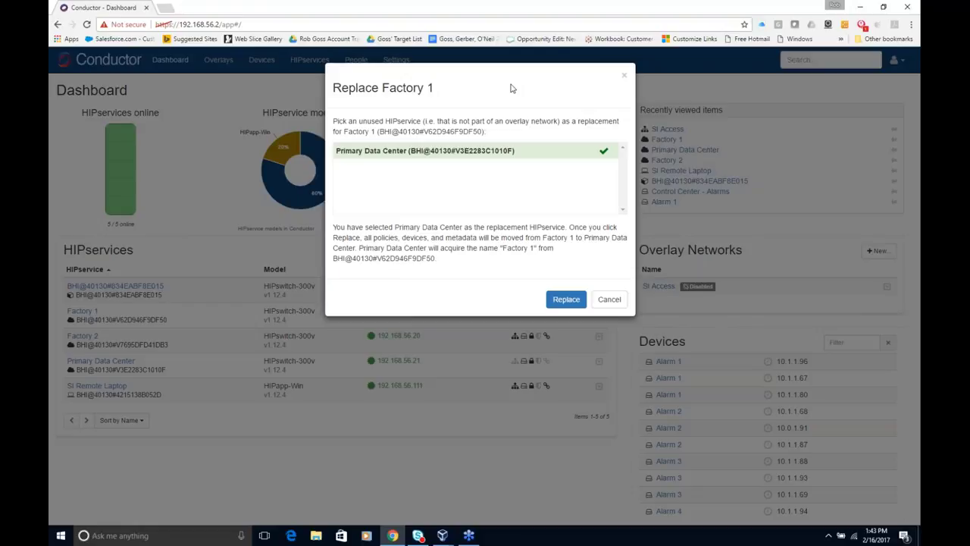
pyautogui.click(608, 300)
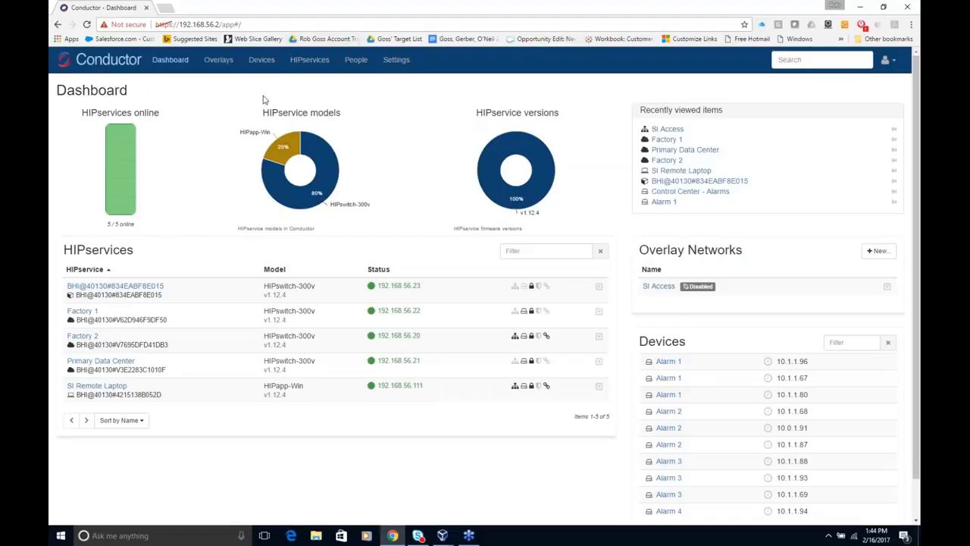
# Step: Examine the full device list, looking at the IP cameras and the HIPservices they belong to
pyautogui.click(264, 66)
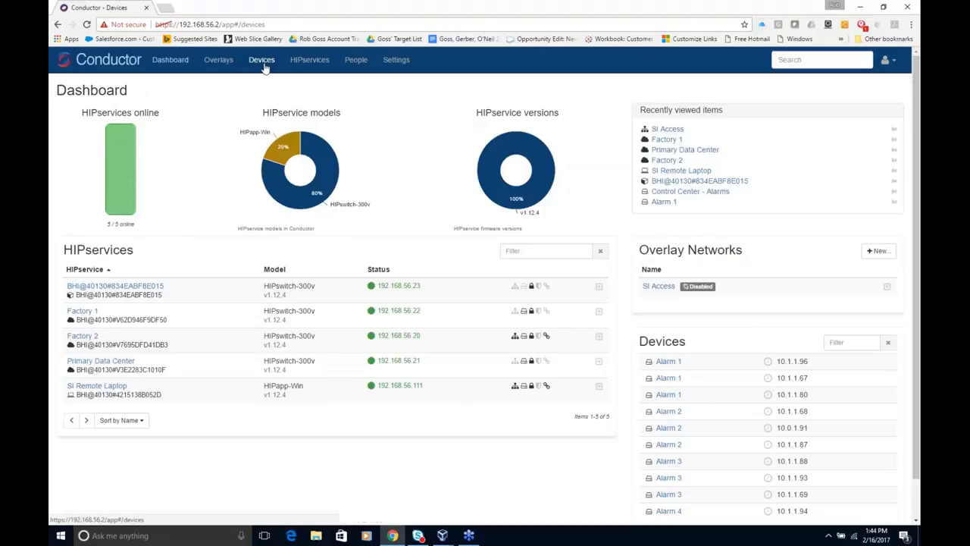
pyautogui.scroll(-1, 212, 251)
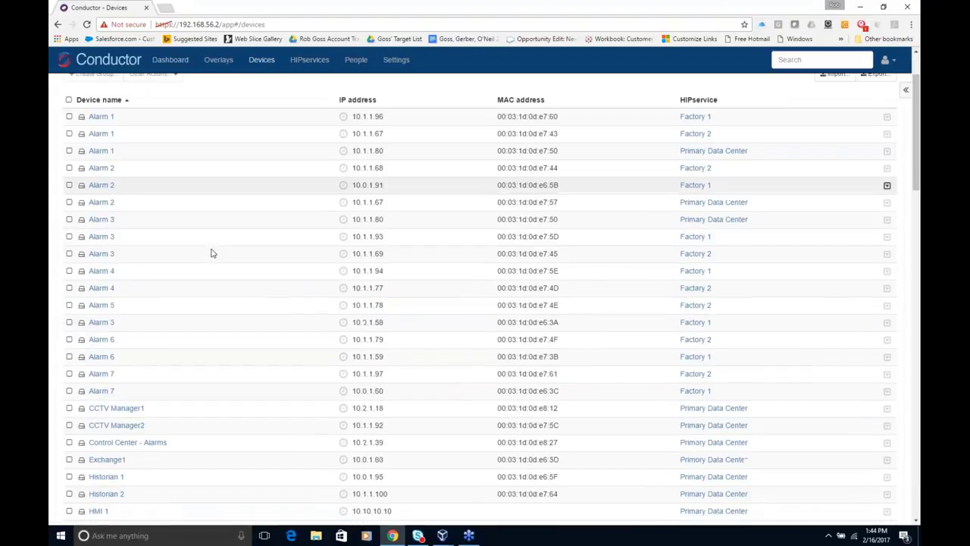
pyautogui.scroll(-3, 212, 253)
pyautogui.scroll(-7, 213, 253)
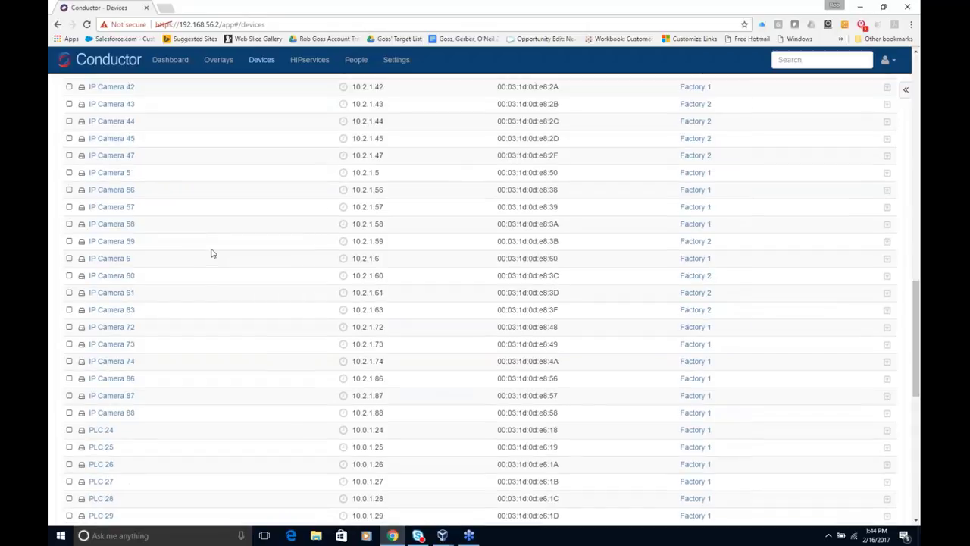
pyautogui.scroll(3, 212, 253)
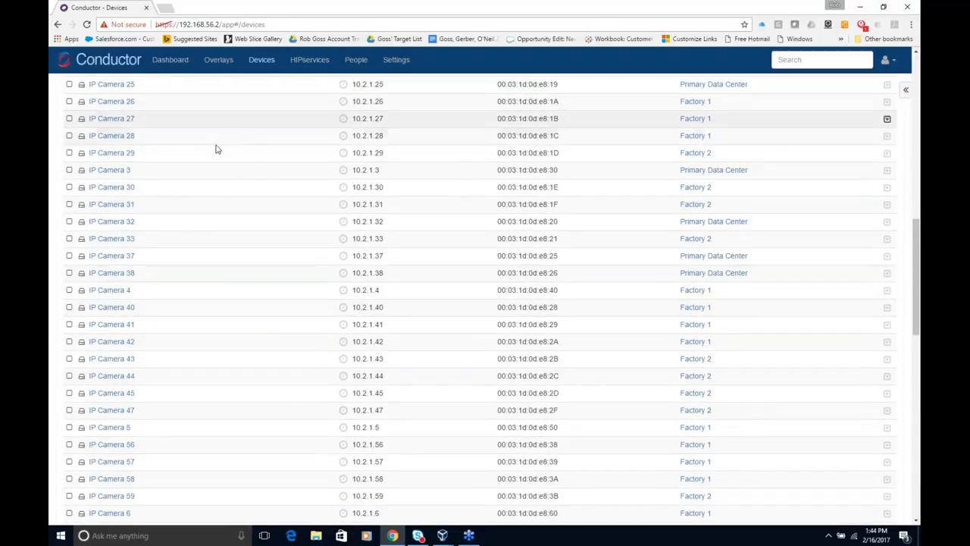
pyautogui.scroll(-2, 189, 143)
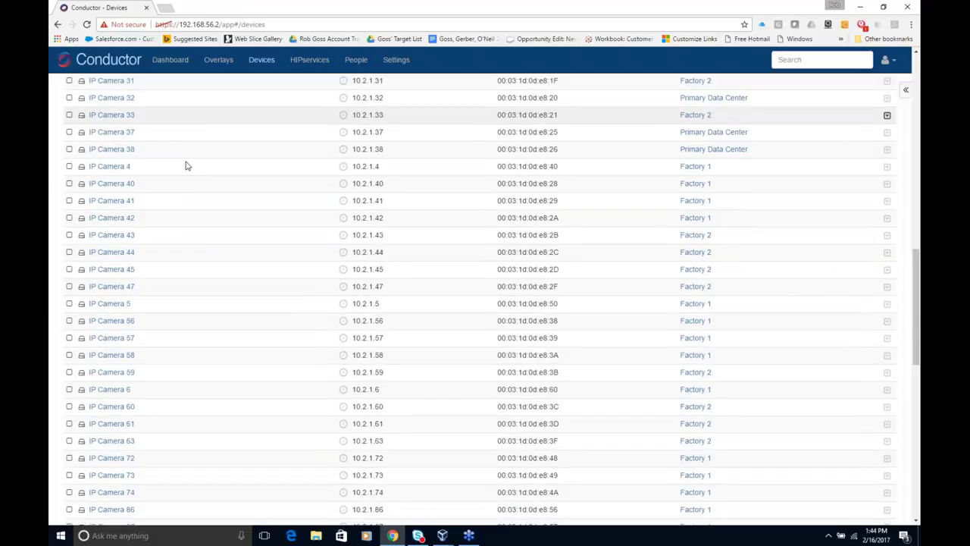
pyautogui.scroll(3, 186, 253)
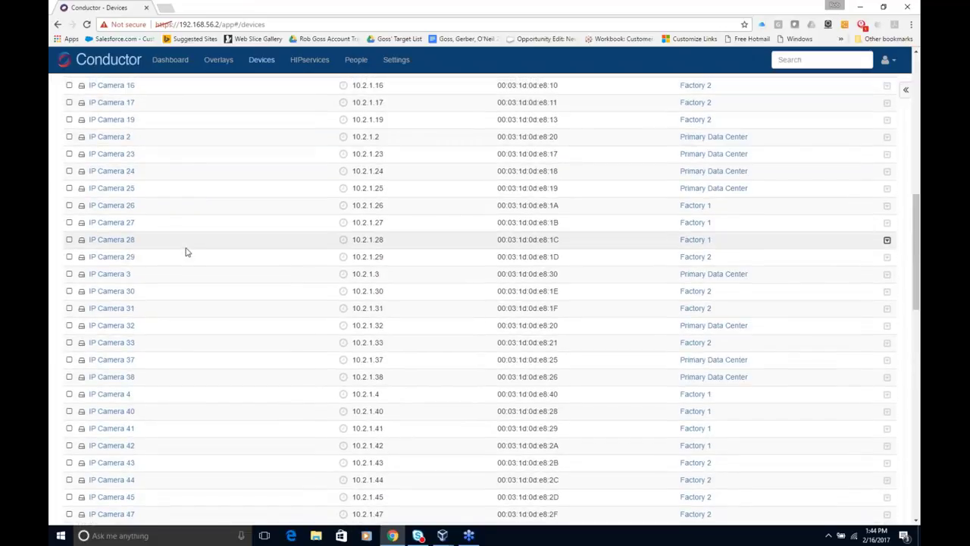
pyautogui.scroll(3, 186, 253)
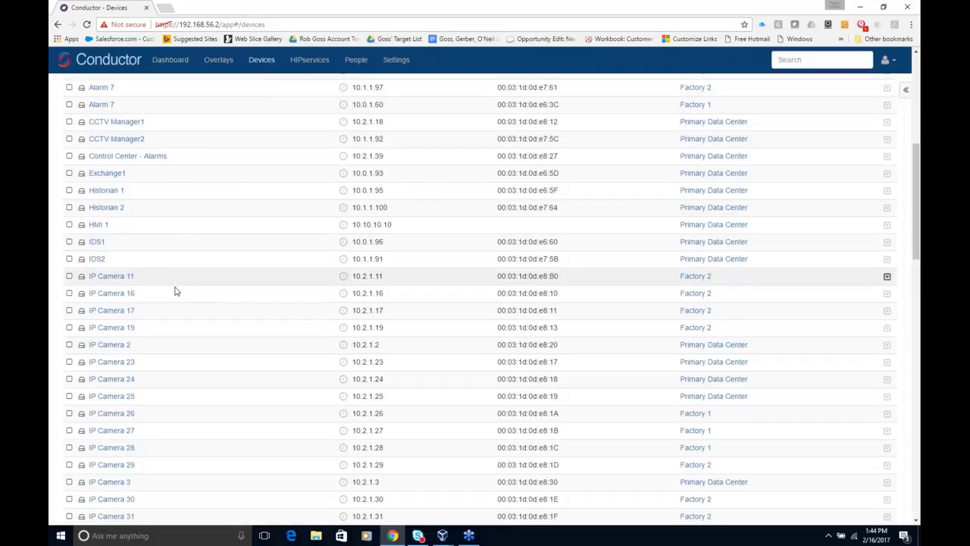
pyautogui.scroll(-1, 168, 309)
pyautogui.scroll(-5, 169, 309)
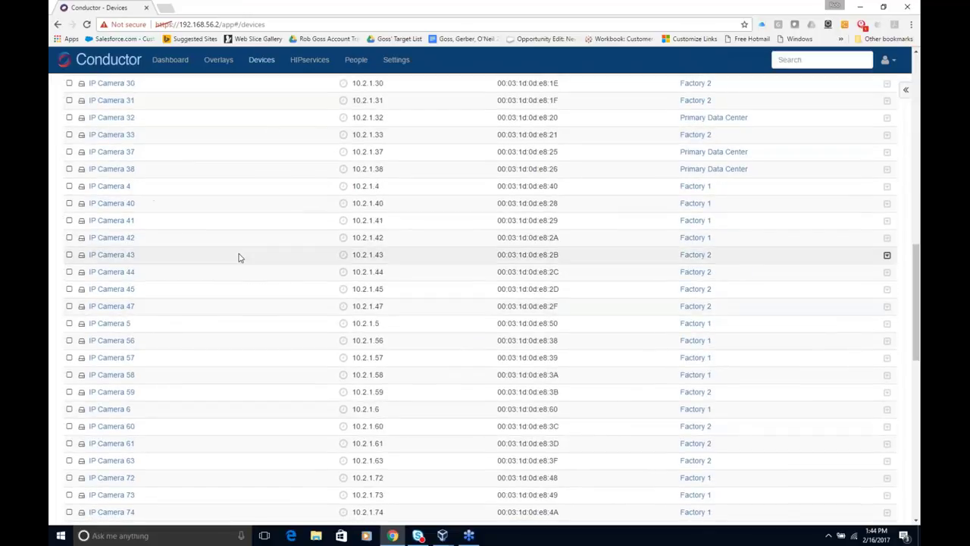
pyautogui.scroll(3, 239, 257)
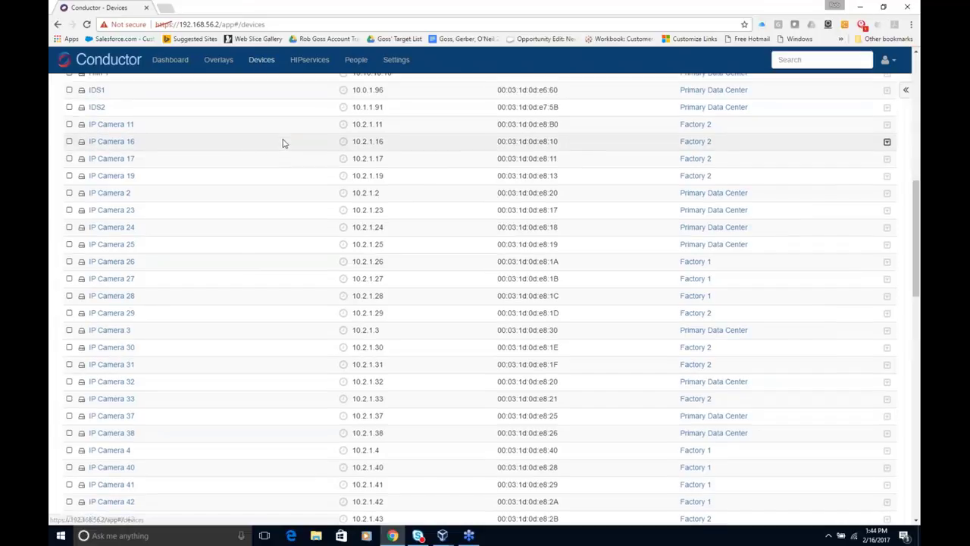
# Step: Start a new device group and name it CCTV
pyautogui.scroll(5, 283, 144)
pyautogui.click(138, 121)
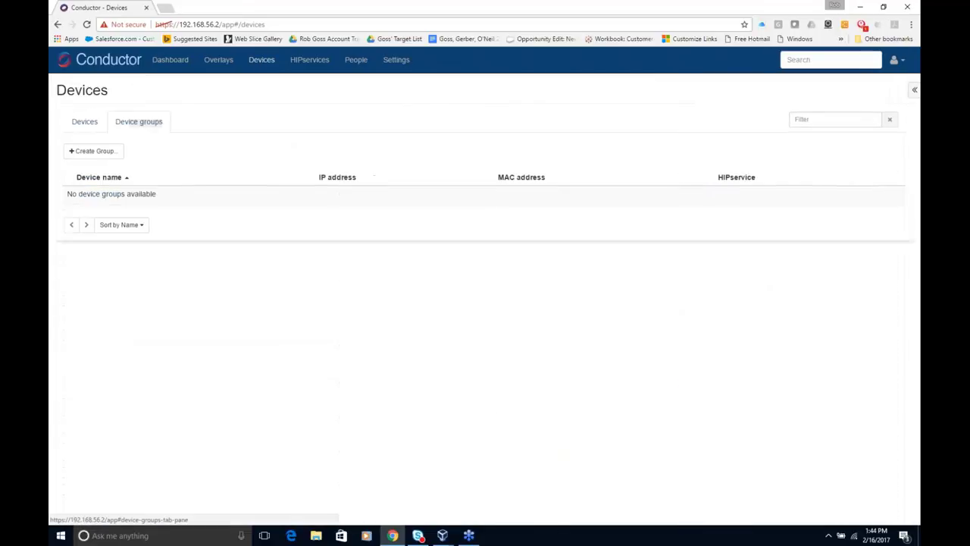
pyautogui.click(95, 152)
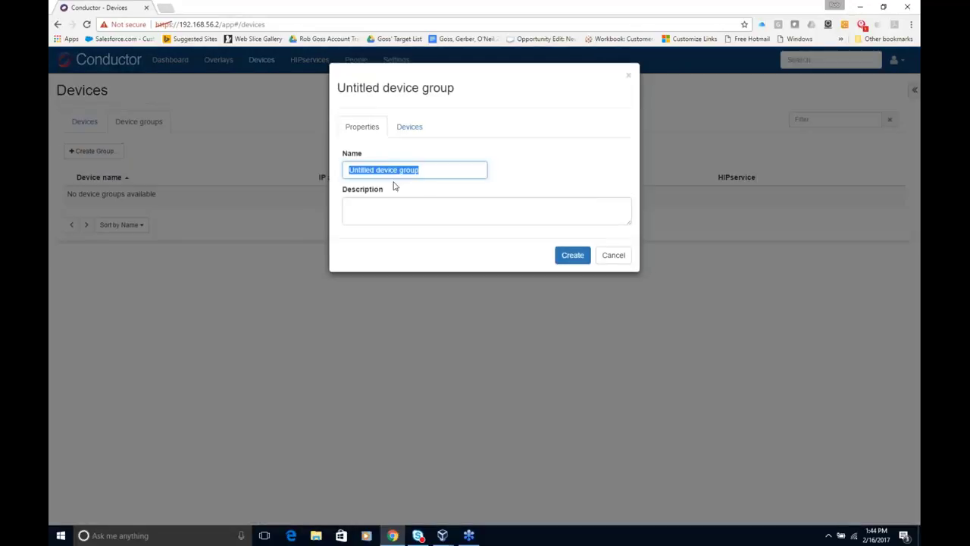
pyautogui.write('CC')
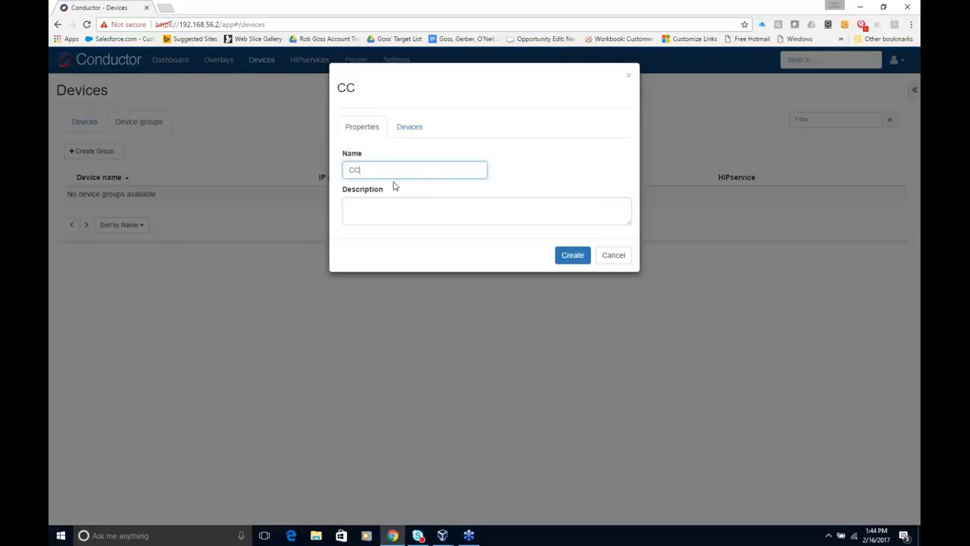
pyautogui.write('TV')
# Step: Filter the group's available devices by "IP" with 100 items per page, select all matches and create the group
pyautogui.click(412, 130)
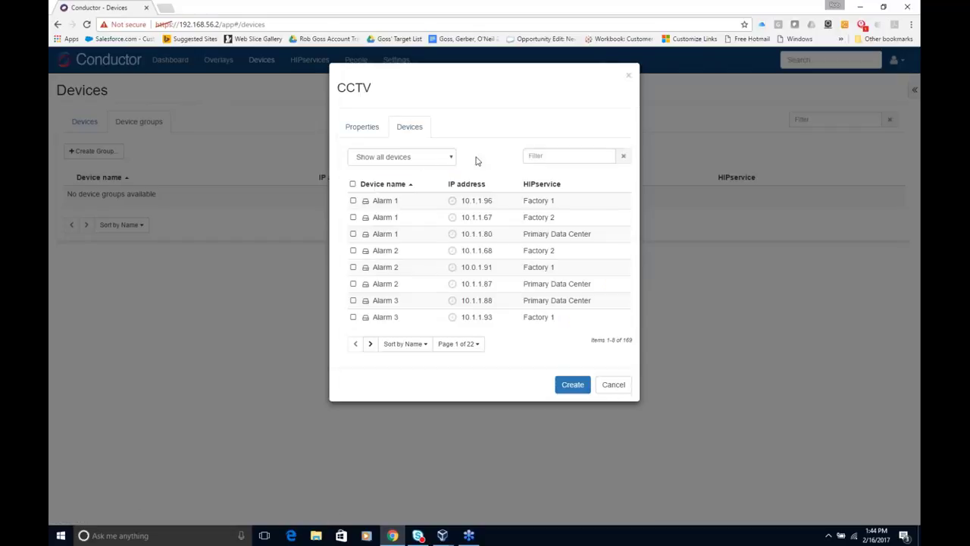
pyautogui.click(467, 345)
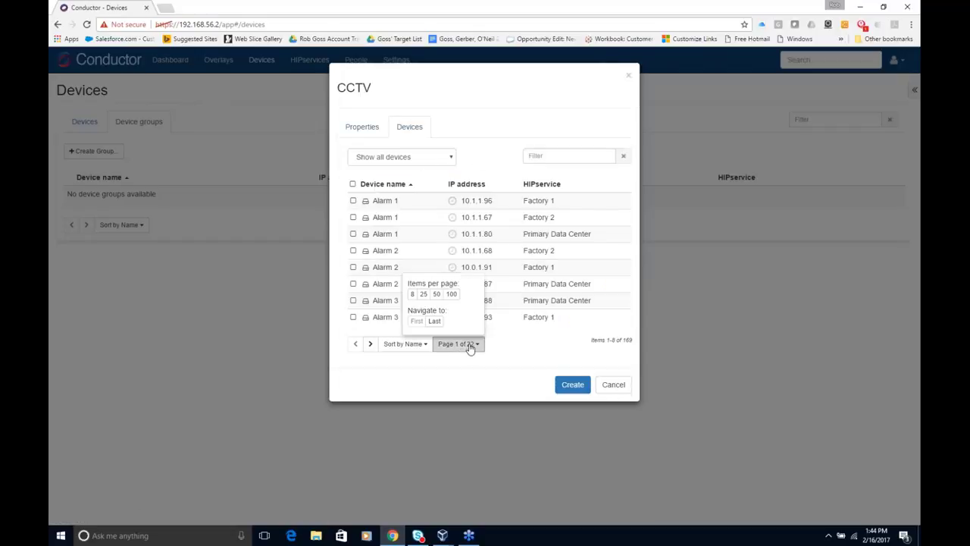
pyautogui.click(452, 295)
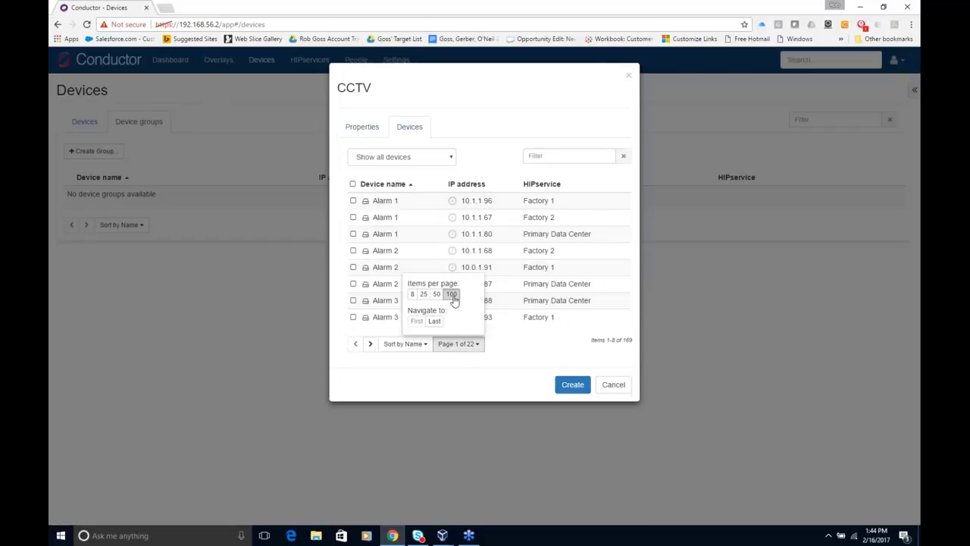
pyautogui.click(552, 156)
pyautogui.write('IP')
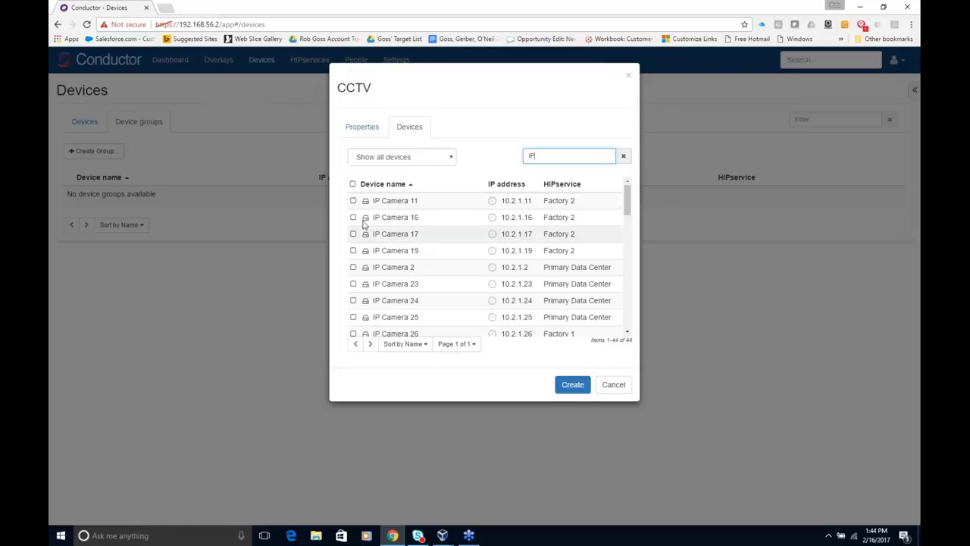
pyautogui.click(353, 185)
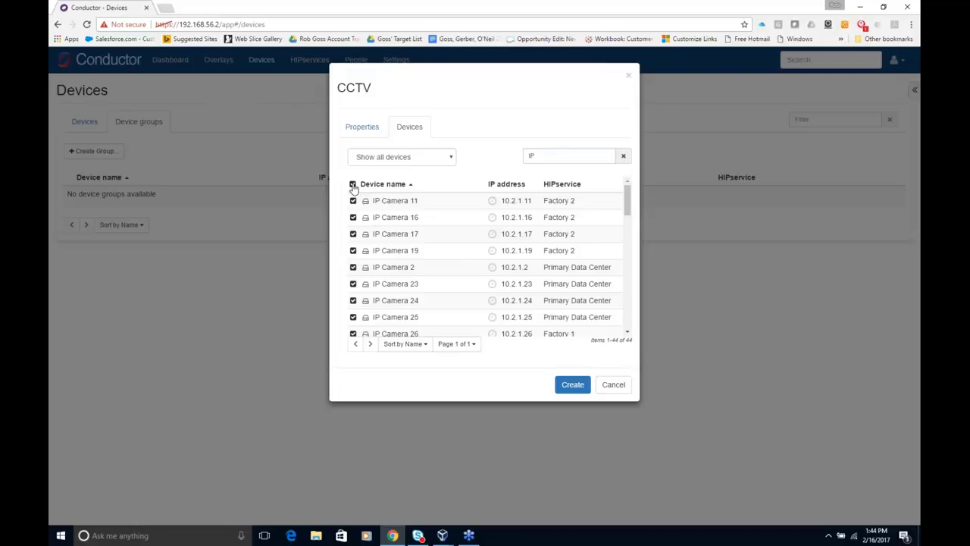
pyautogui.click(572, 386)
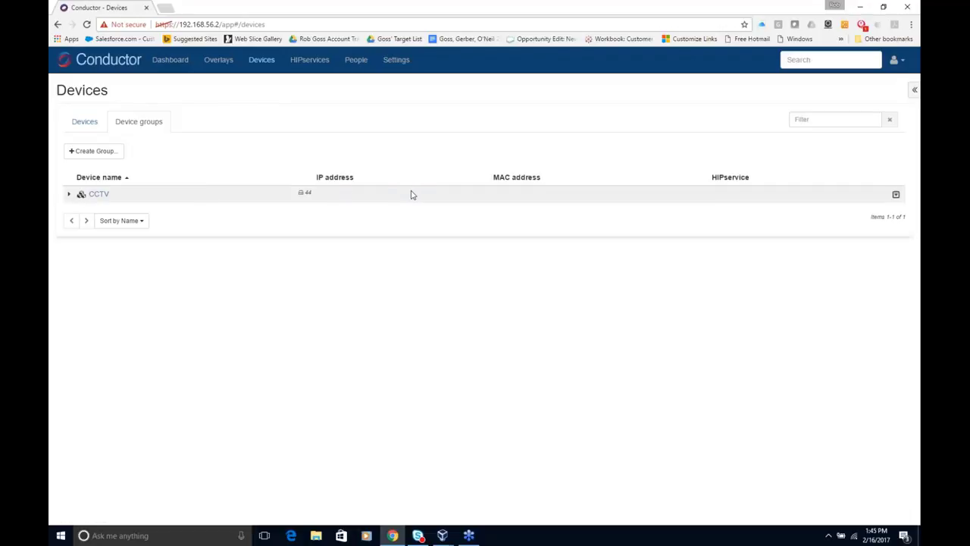
# Step: Create a new overlay network named CCTV, keeping Local Administrator as its manager
pyautogui.click(214, 62)
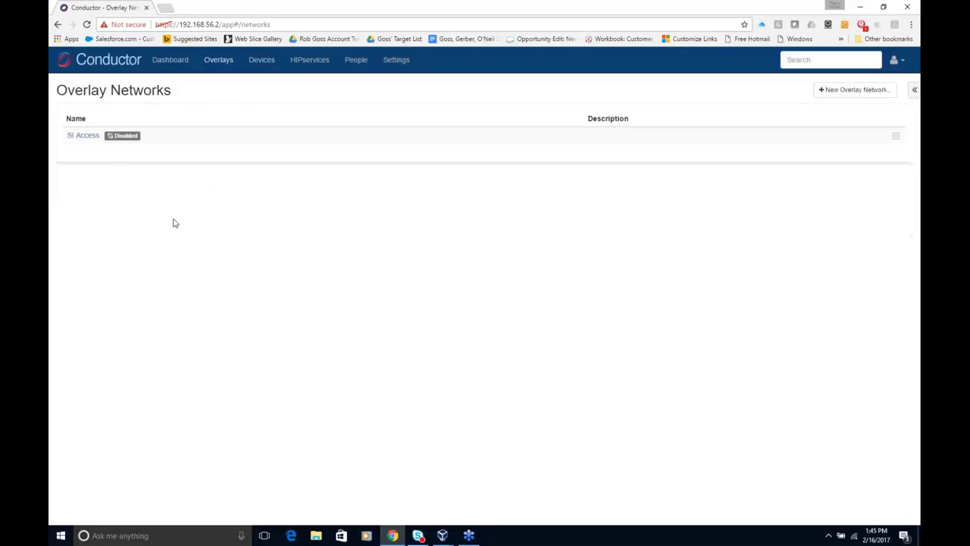
pyautogui.click(868, 97)
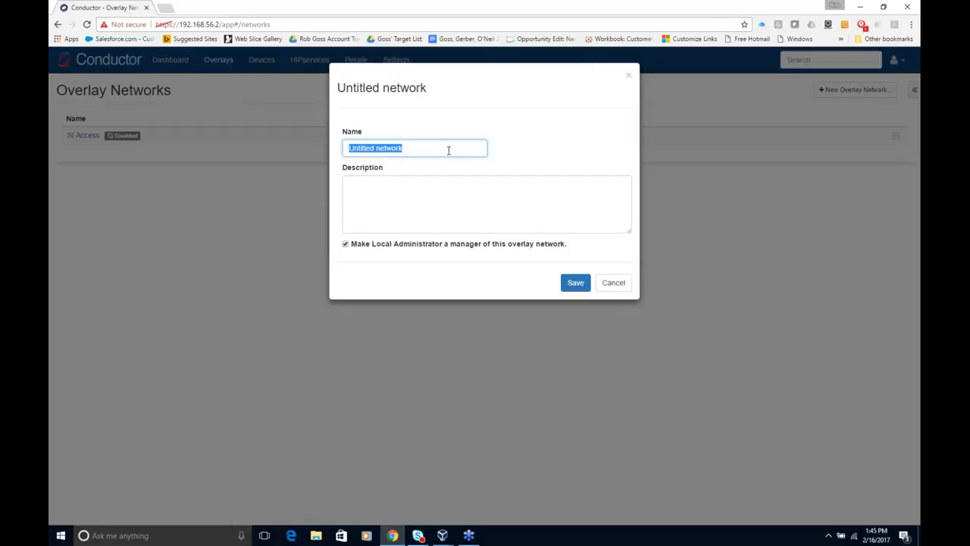
pyautogui.write('CCTV')
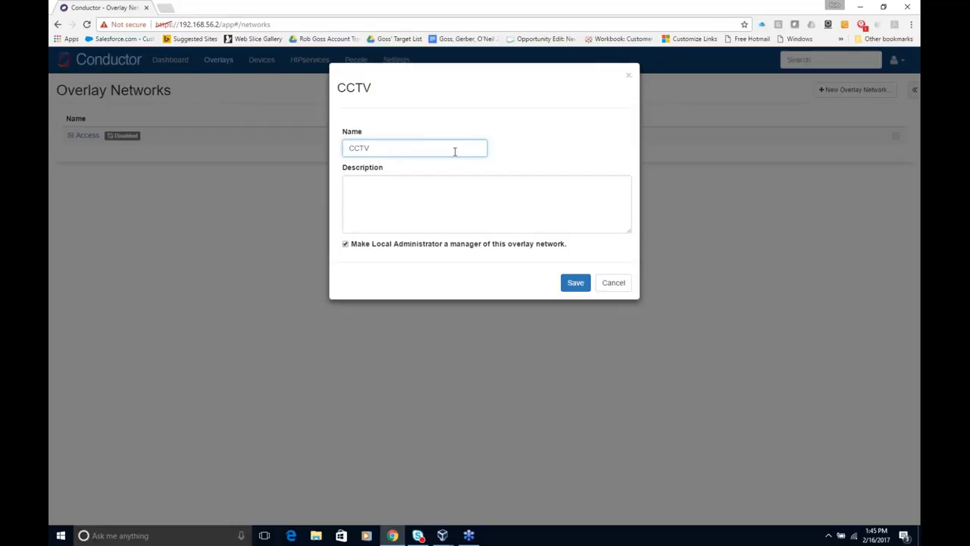
pyautogui.click(574, 288)
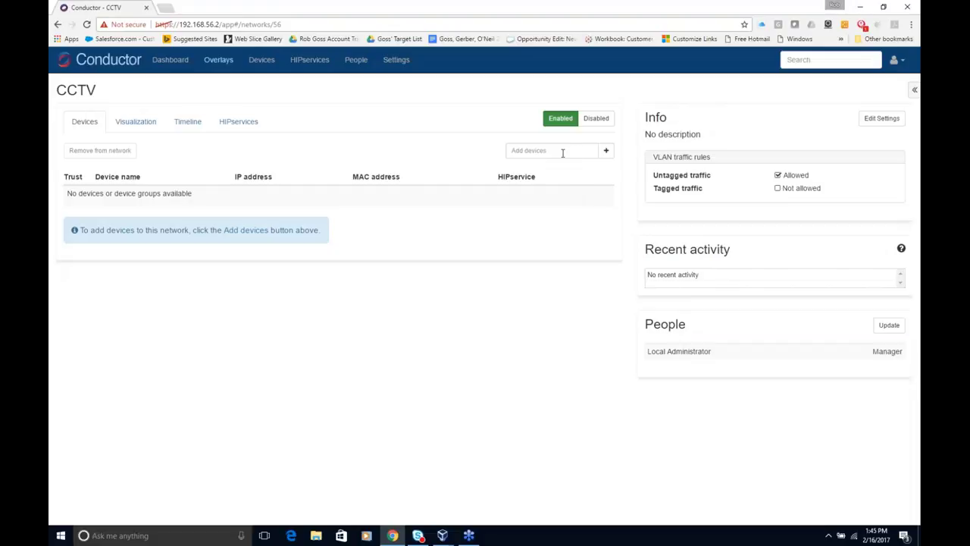
# Step: Add the CCTV Manager1 device and the CCTV device group to the CCTV network and establish trust between them
pyautogui.click(562, 151)
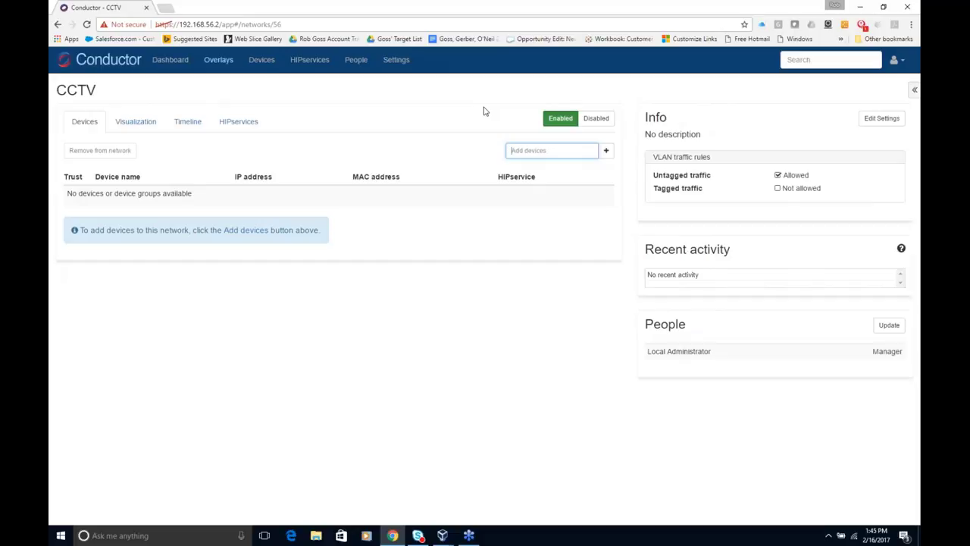
pyautogui.write('CC')
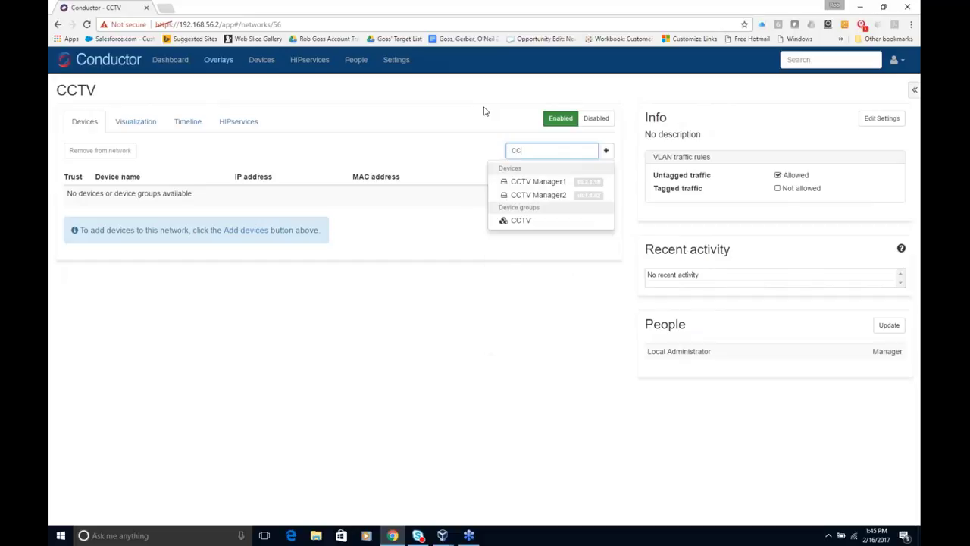
pyautogui.click(523, 185)
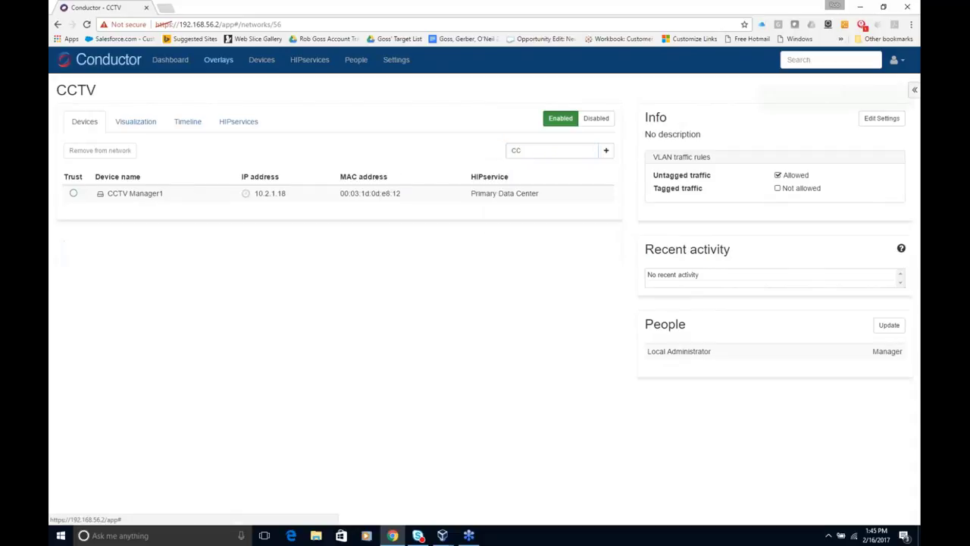
pyautogui.click(529, 150)
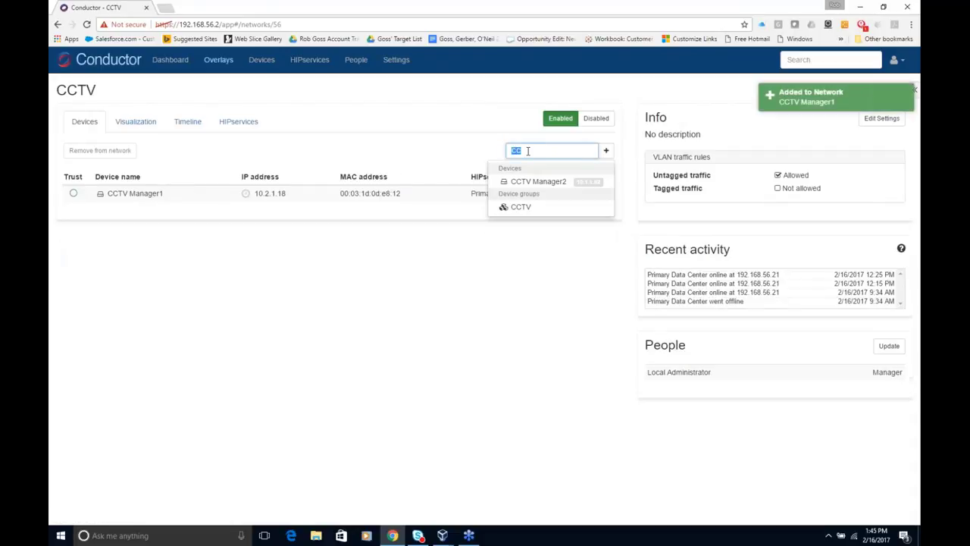
pyautogui.click(514, 208)
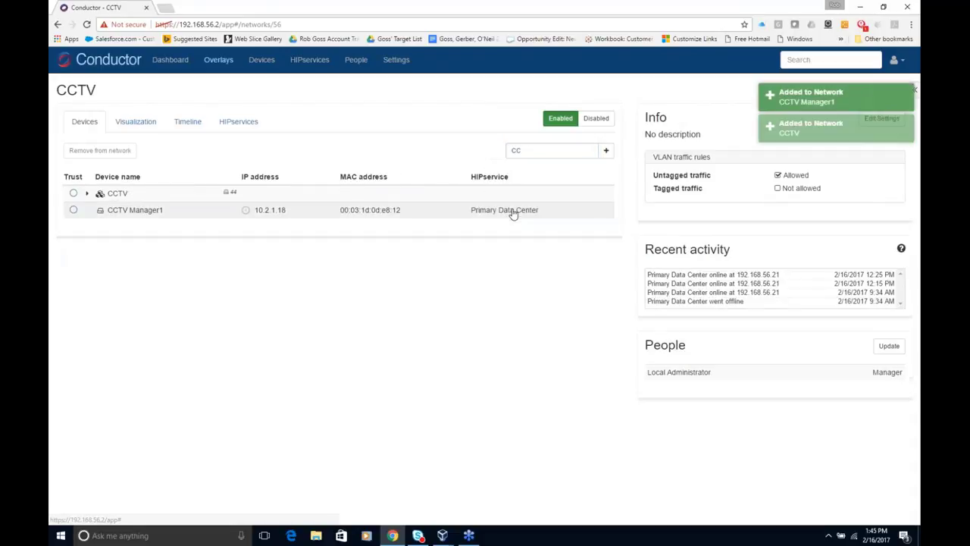
pyautogui.click(74, 194)
pyautogui.click(72, 210)
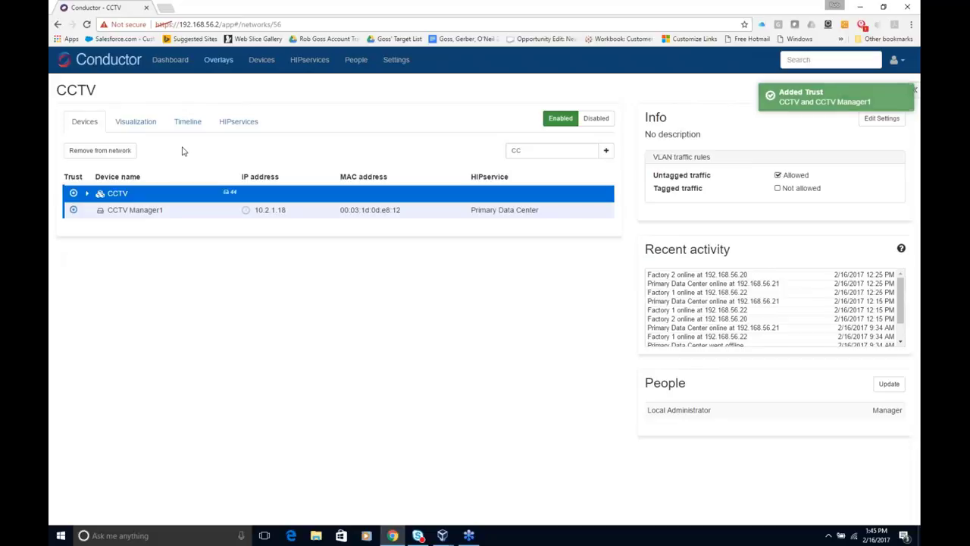
# Step: Inspect the CCTV network's visualization and its participating HIPservices
pyautogui.click(139, 126)
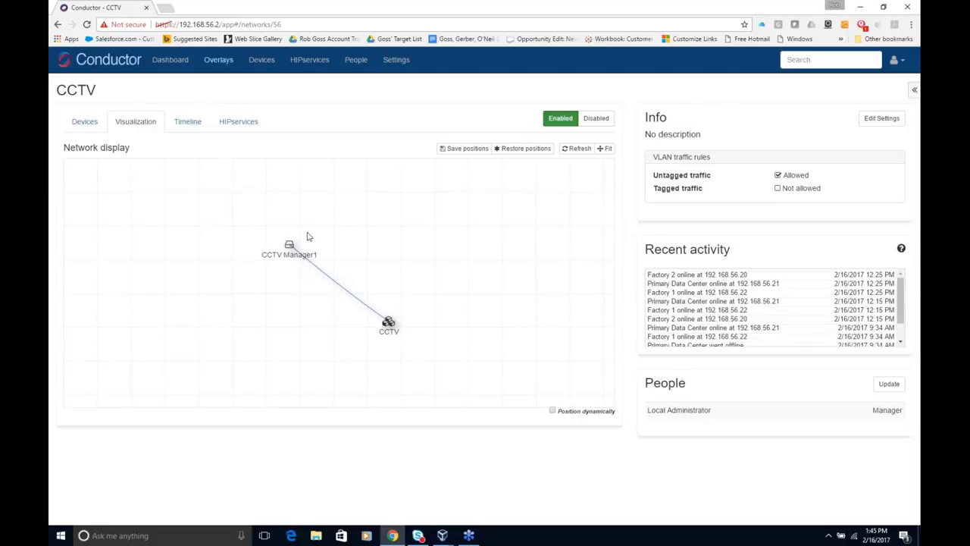
pyautogui.click(250, 127)
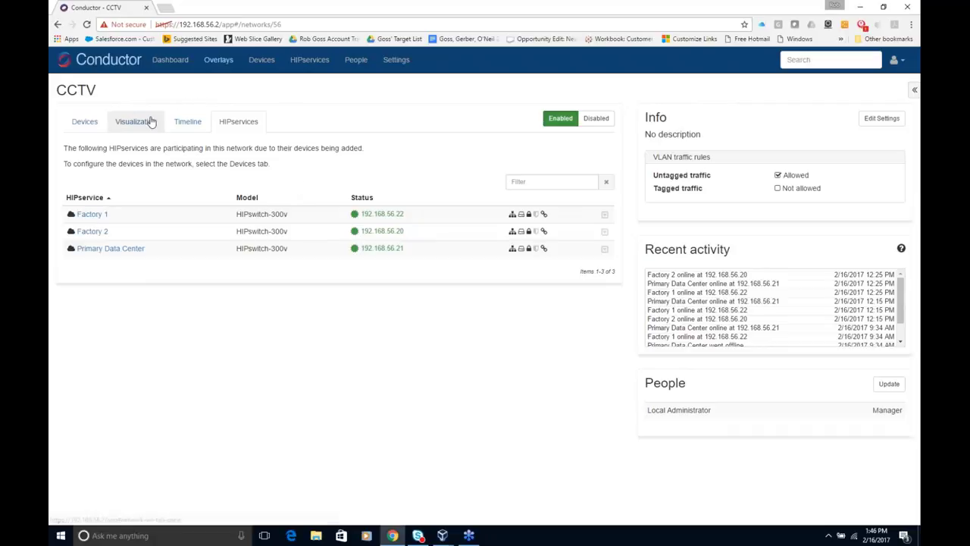
# Step: Go to the Dashboard and disable network communications for the Factory 1 HIPservice
pyautogui.click(173, 61)
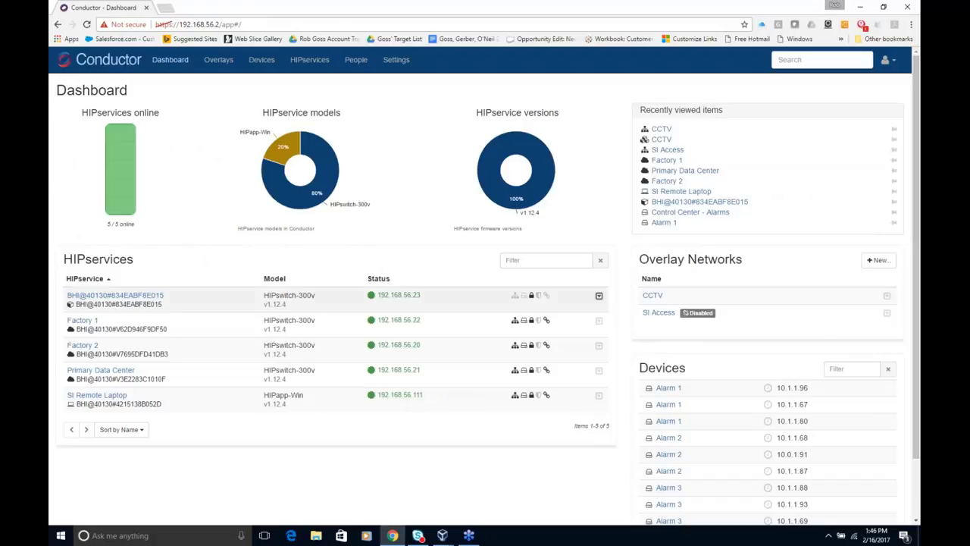
pyautogui.moveTo(491, 130)
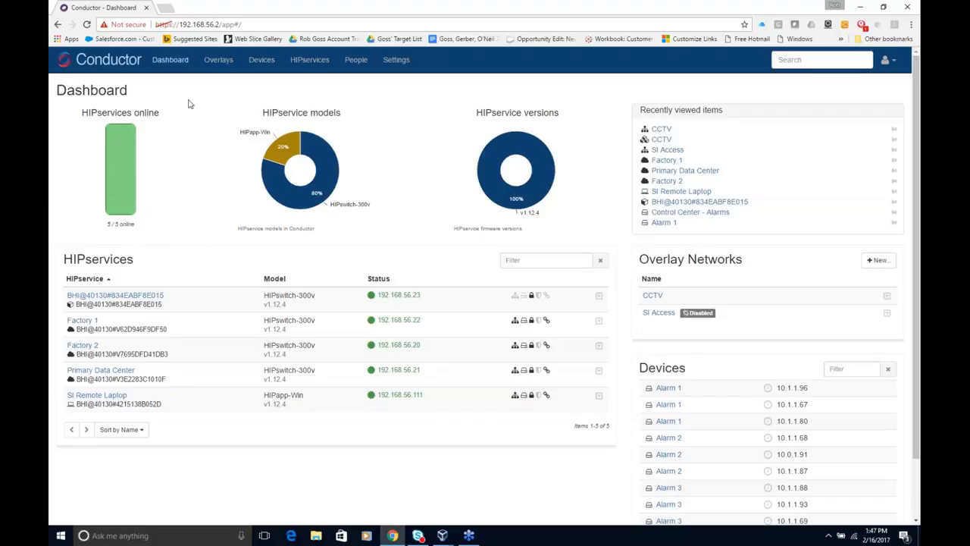
pyautogui.click(598, 323)
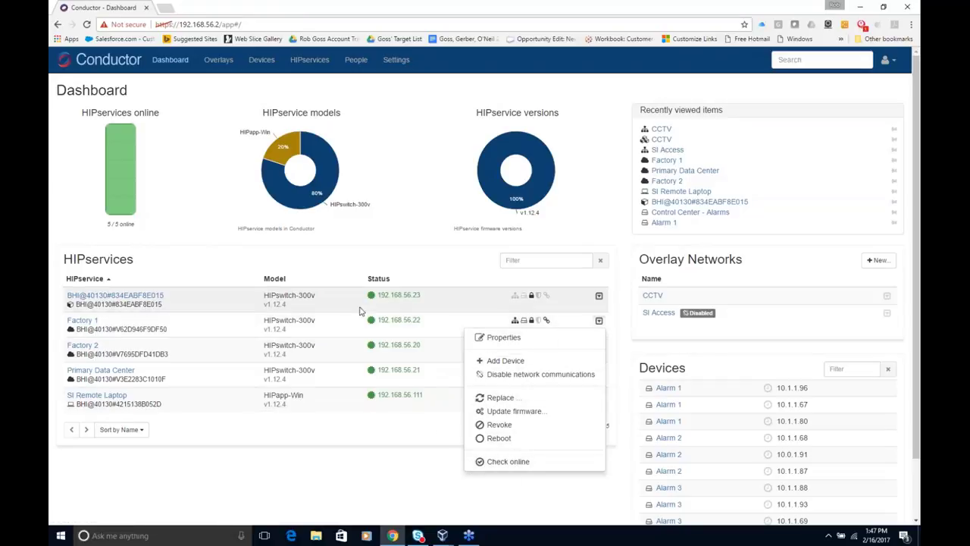
pyautogui.click(278, 463)
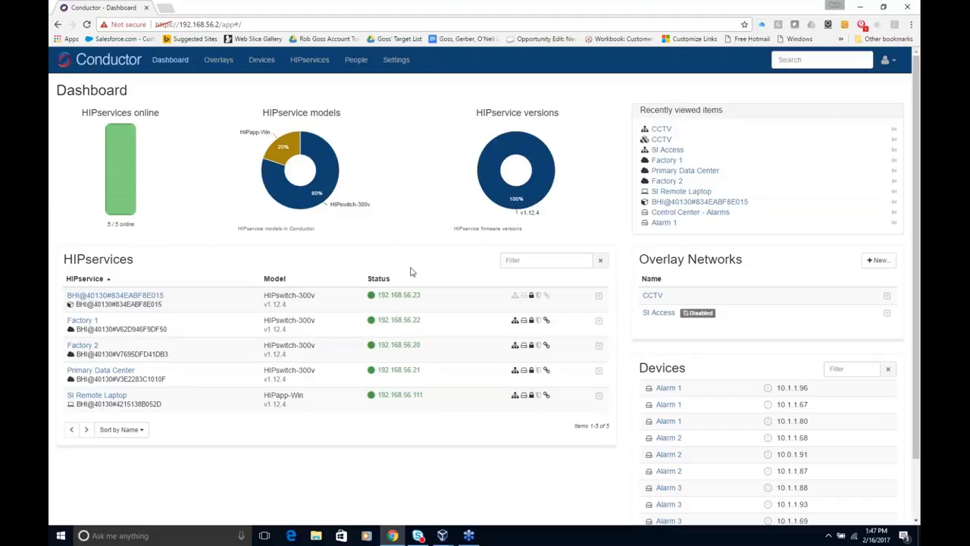
pyautogui.click(599, 322)
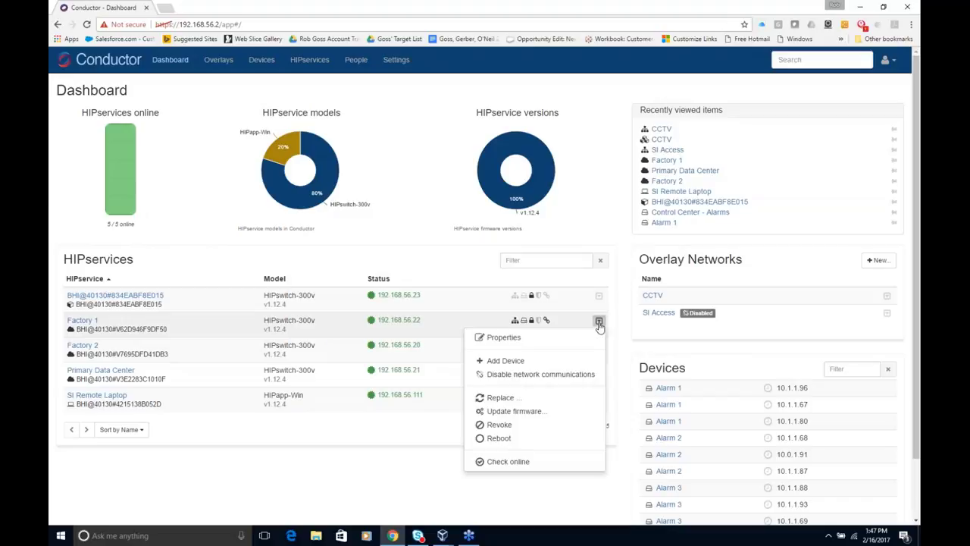
pyautogui.click(555, 377)
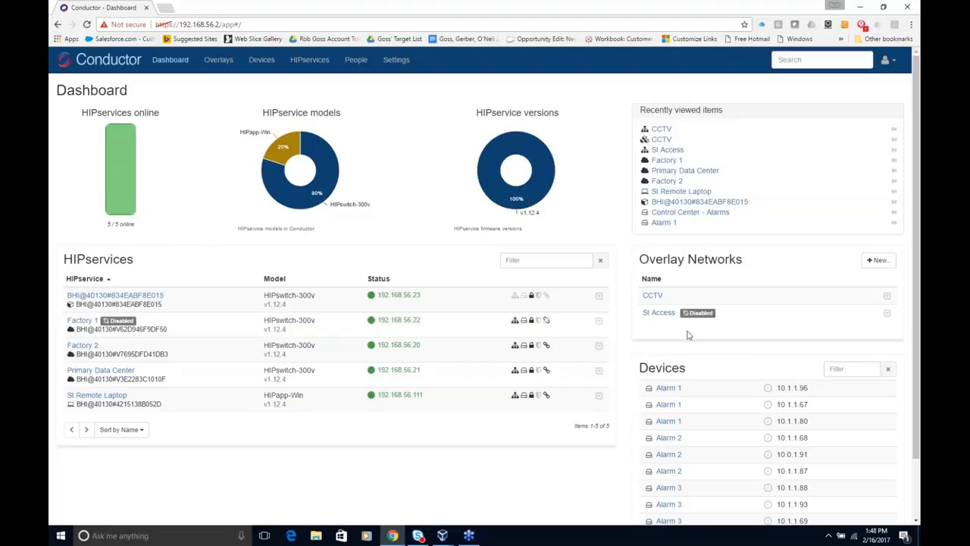
pyautogui.click(599, 322)
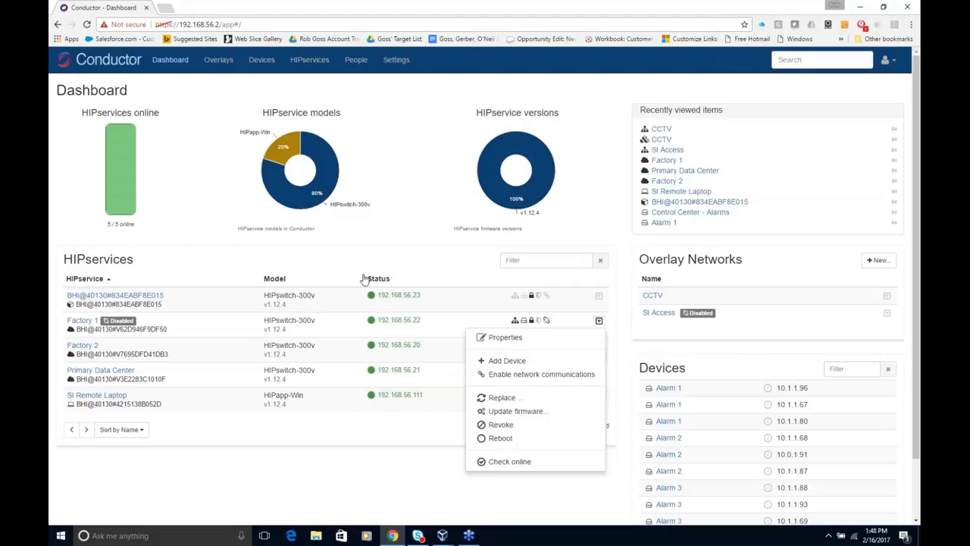
pyautogui.click(277, 444)
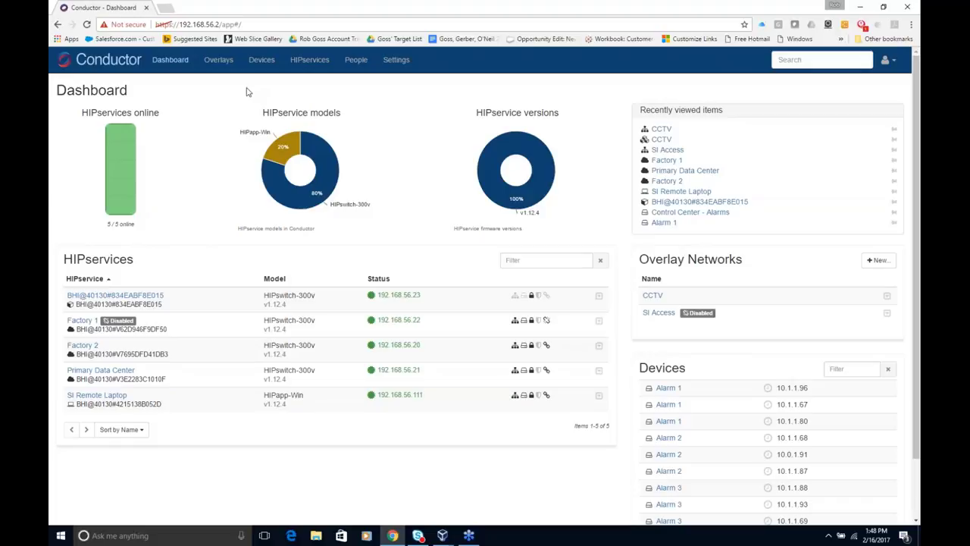
# Step: Revoke the SI Remote Laptop HIPapp so it can no longer participate in any network
pyautogui.click(599, 397)
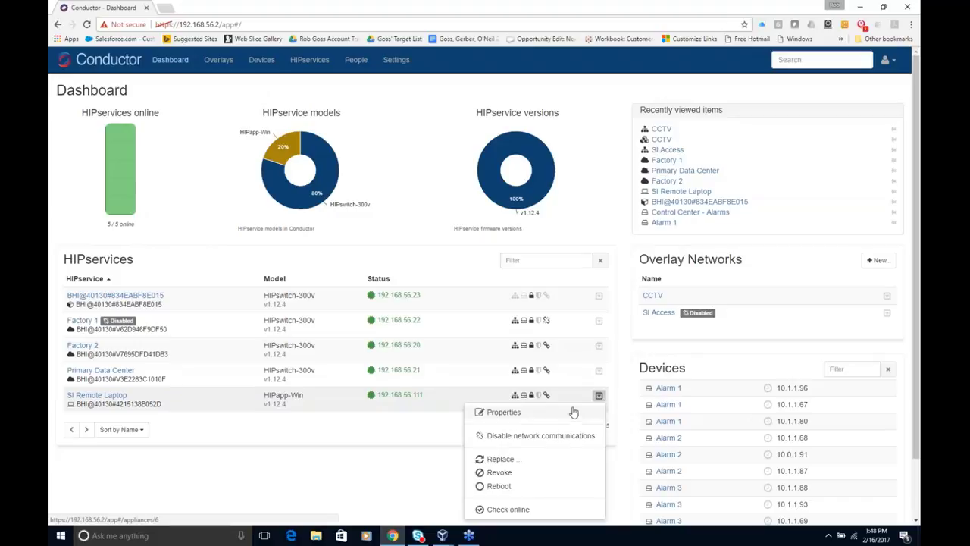
pyautogui.click(499, 472)
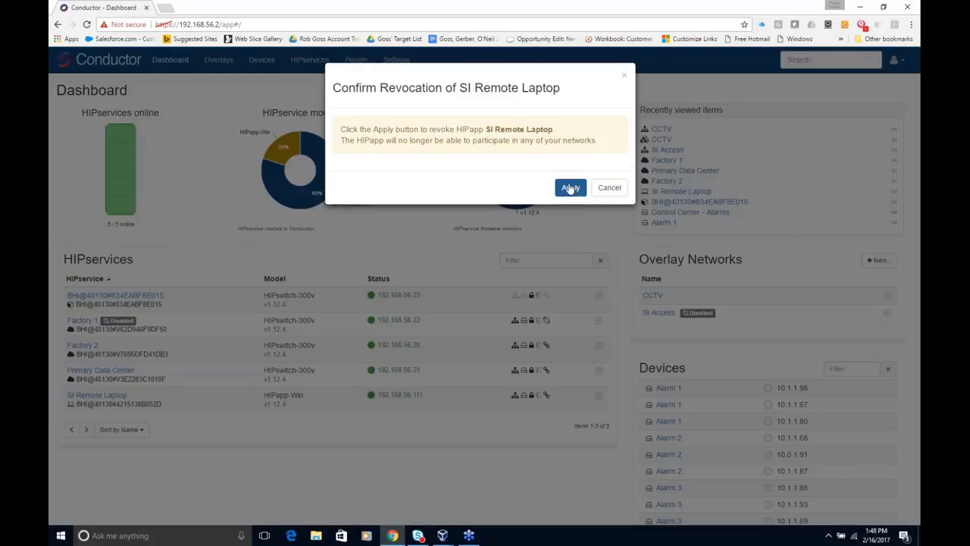